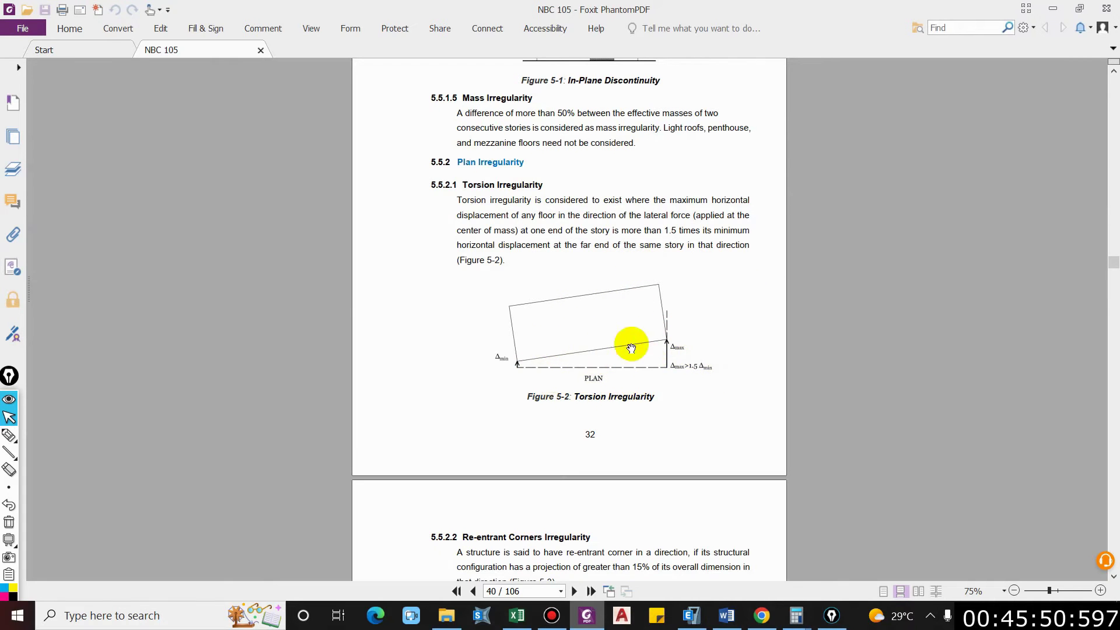
- Switch to the RS PRACTISE model in ETABS and bring up its 6F plan view
left_click_drag(462, 9, 1119, 227)
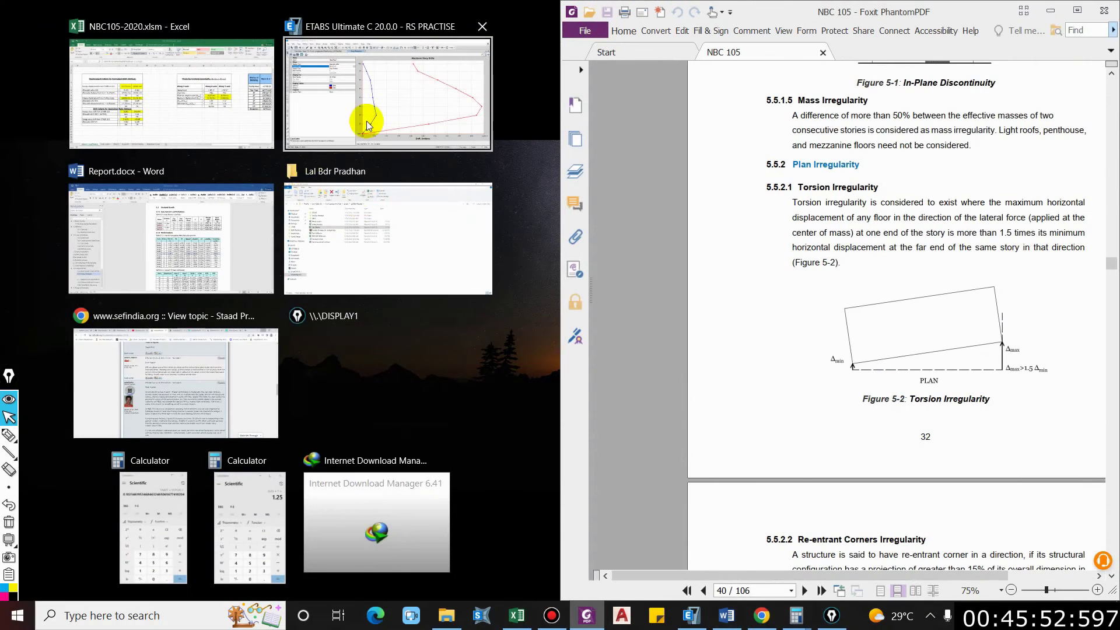
left_click(211, 240)
key("alt+Tab")
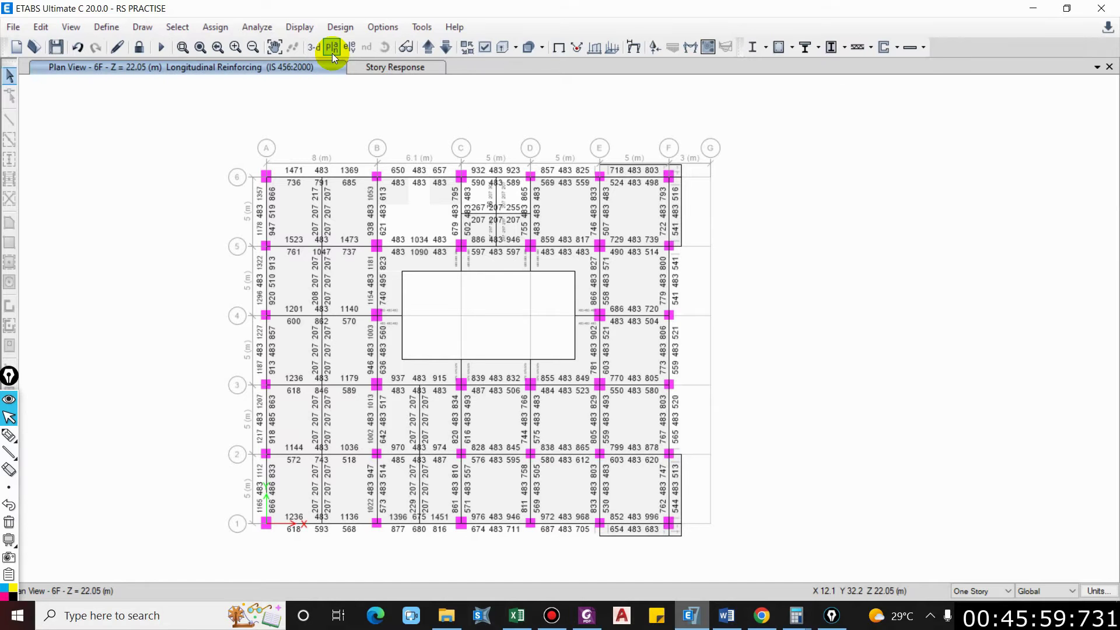
middle_click_drag(523, 82, 347, 68)
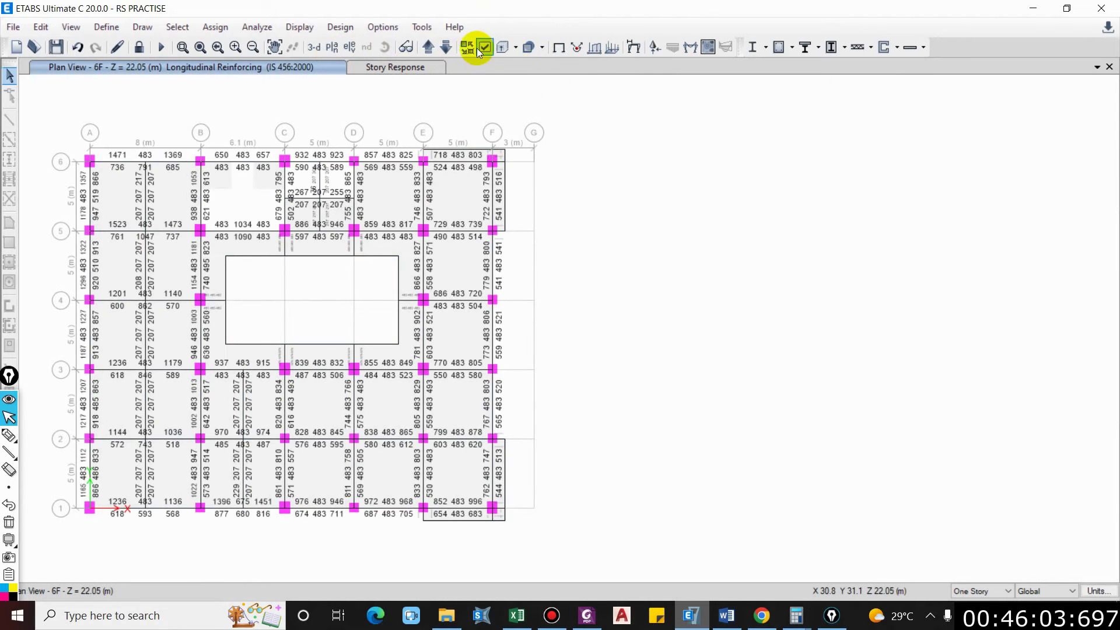
- Display the 6F plan's deformed shape for load case EQX (ULS) and read the joint displacements at its corners
left_click(691, 50)
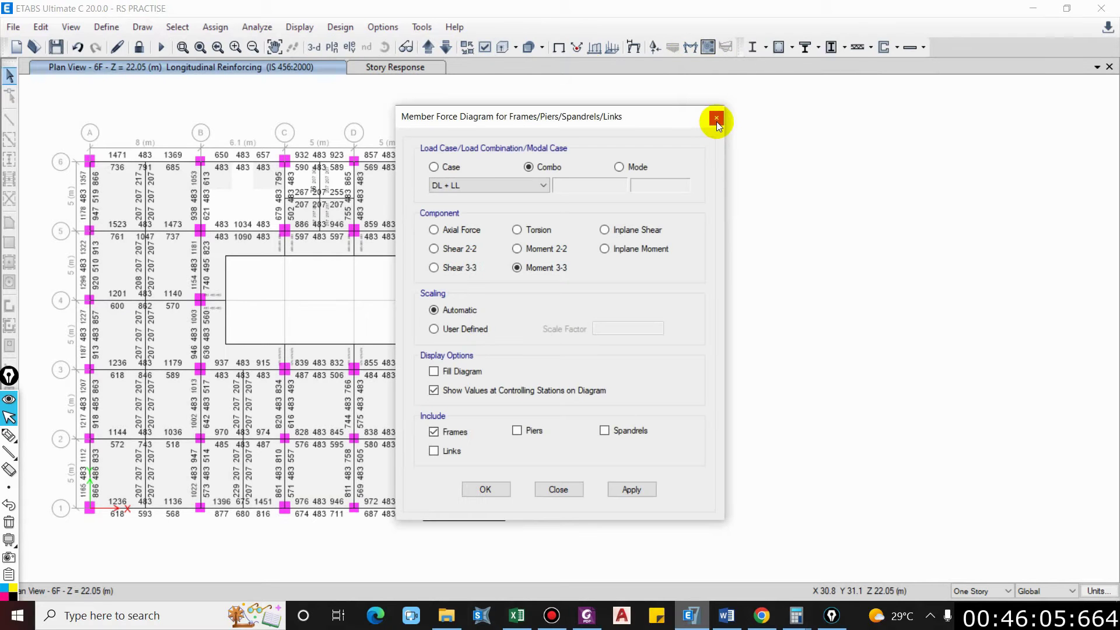
left_click(717, 117)
left_click(653, 49)
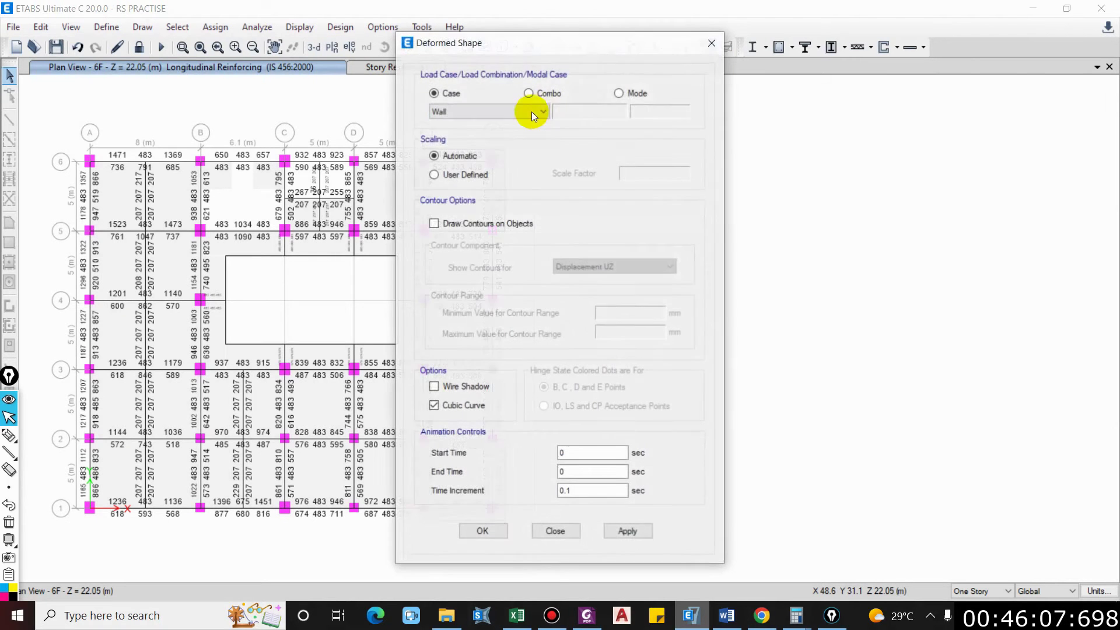
left_click_drag(548, 42, 836, 42)
left_click(720, 108)
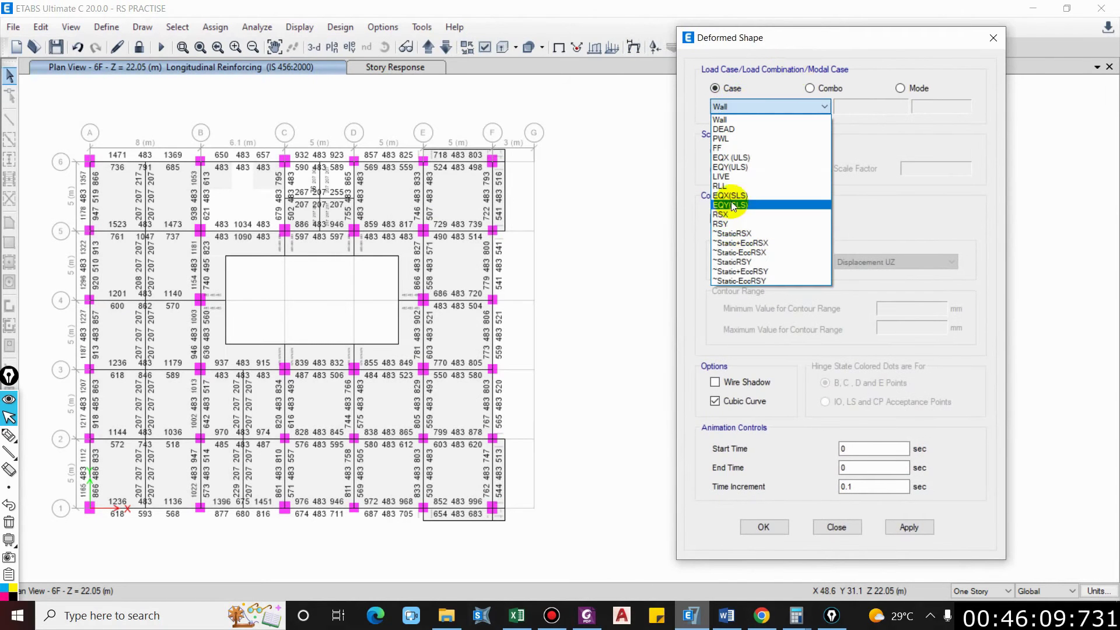
left_click(726, 157)
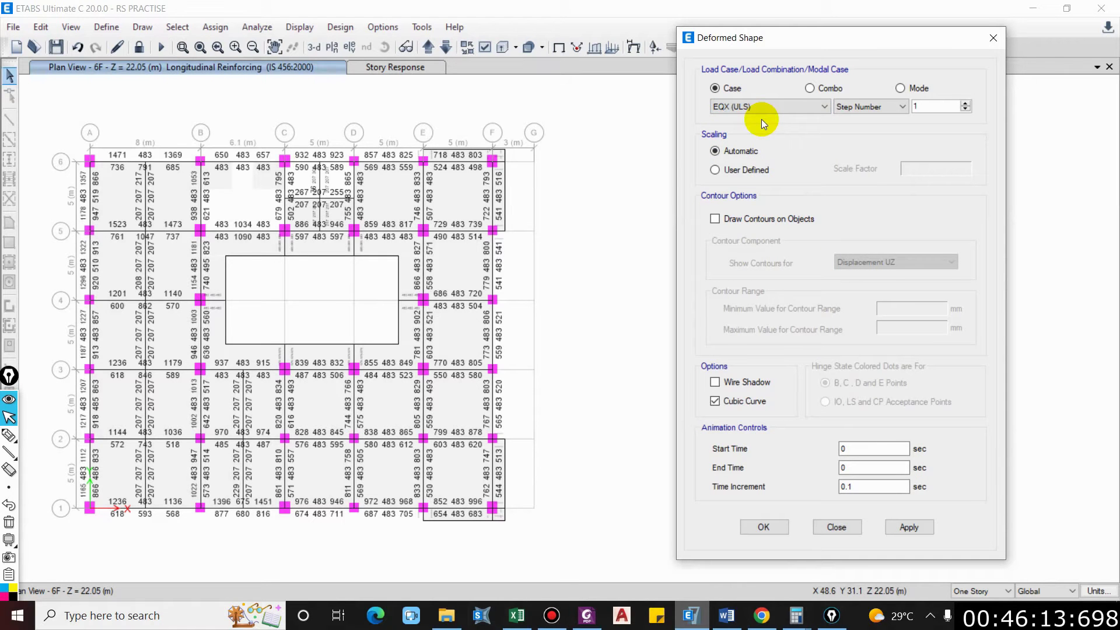
left_click(910, 527)
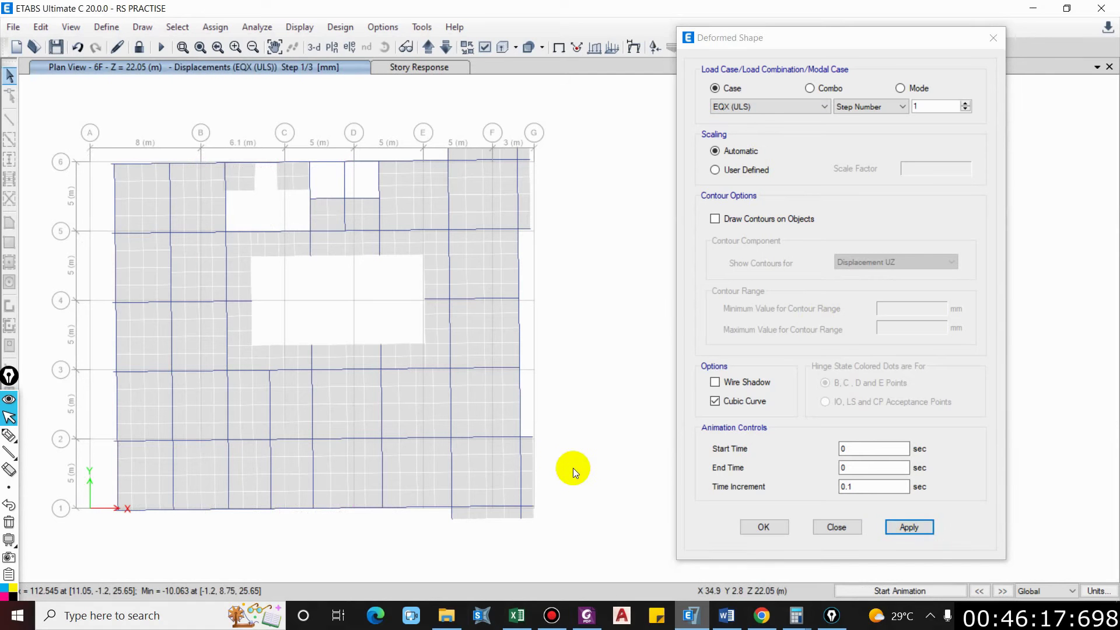
mouse_move(534, 505)
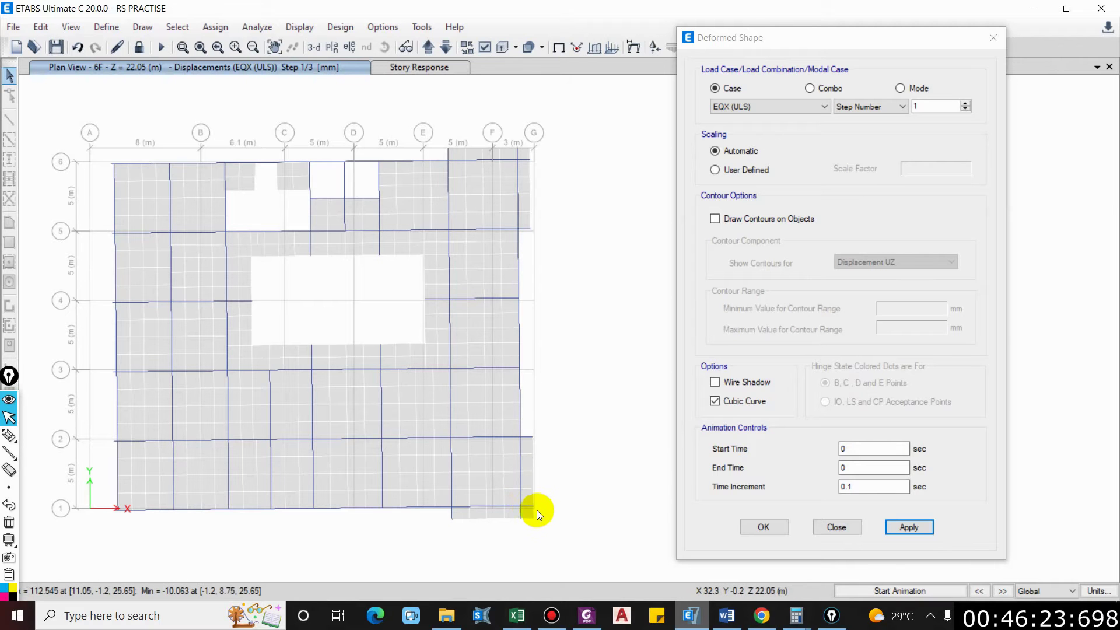
mouse_move(74, 170)
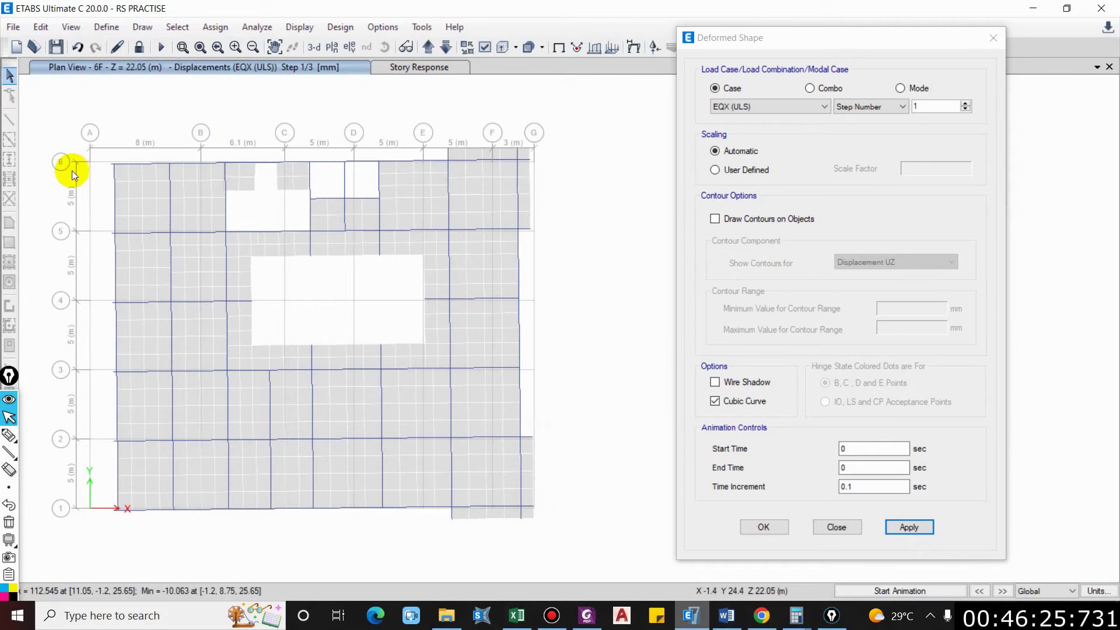
mouse_move(112, 166)
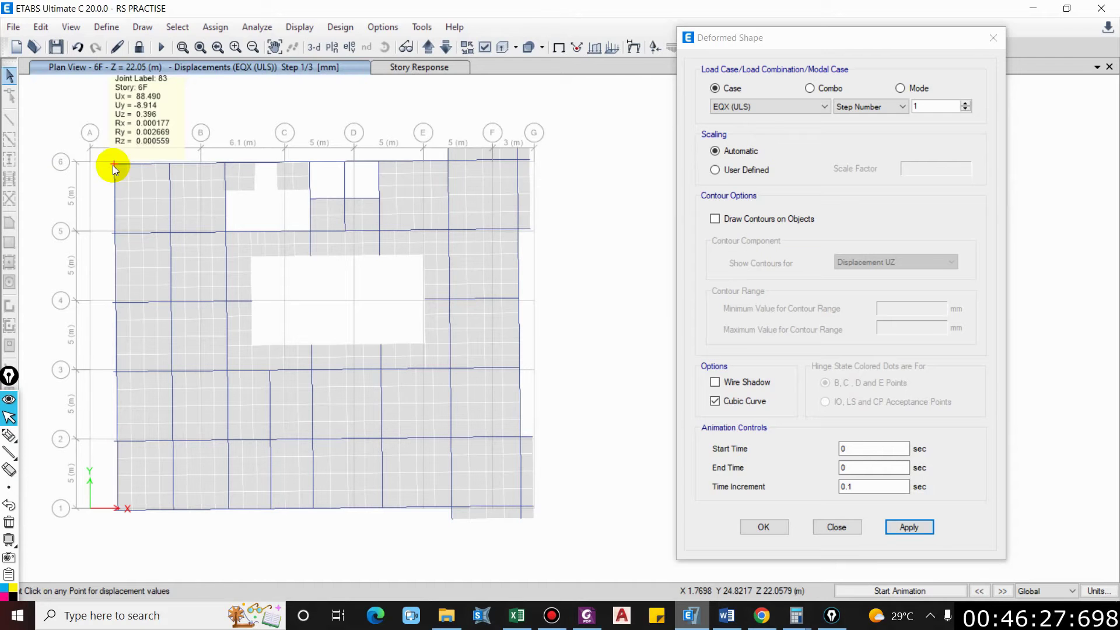
mouse_move(527, 143)
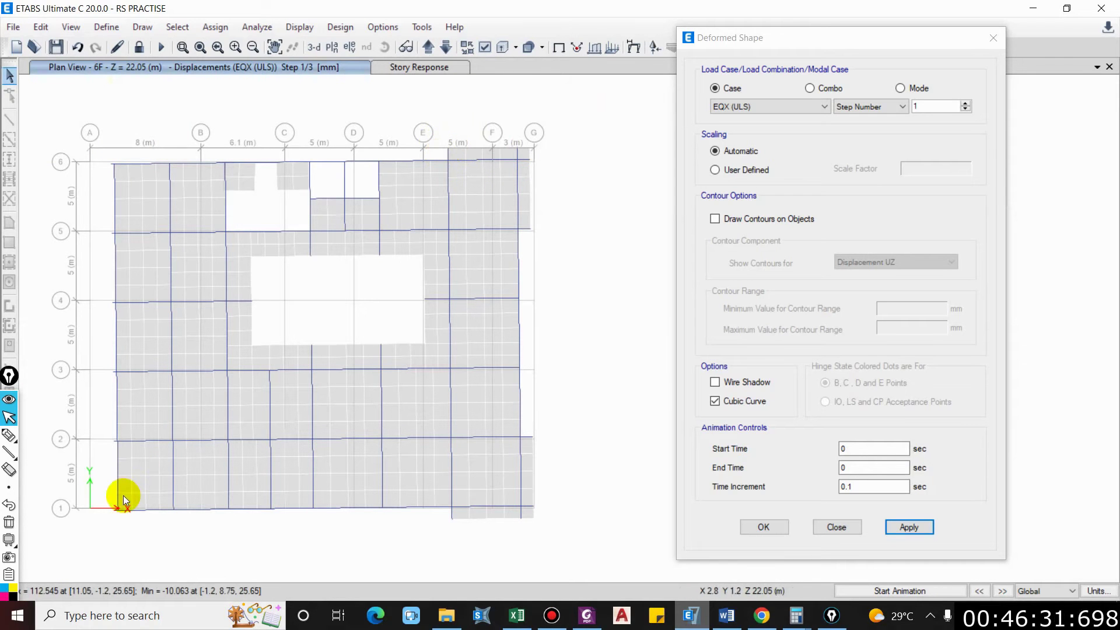
mouse_move(117, 511)
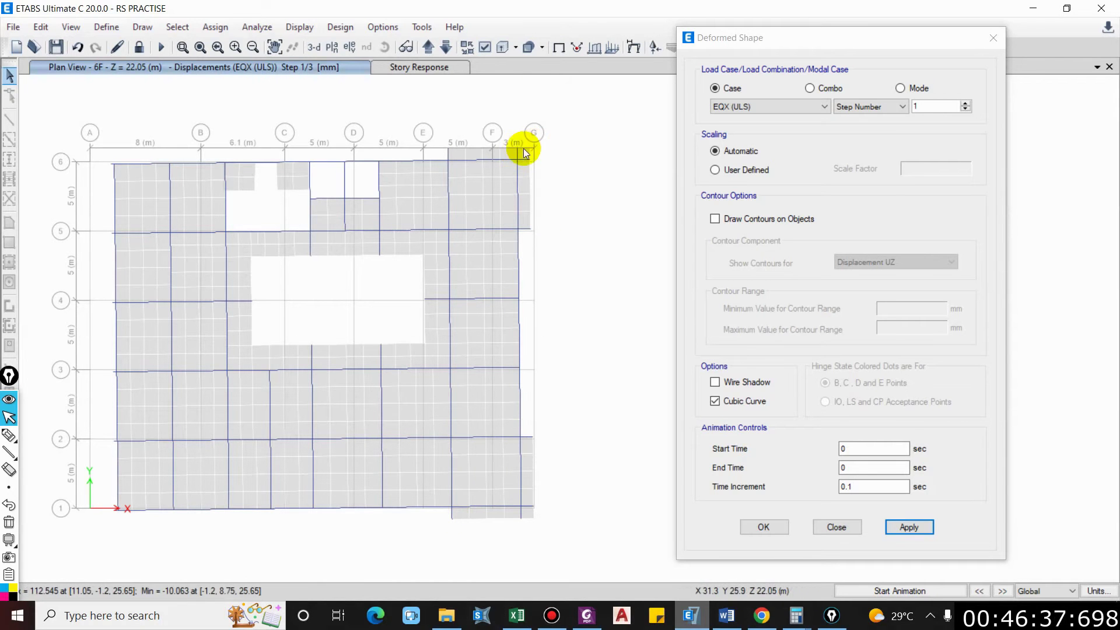
- In the Excel torsional irregularity check, set the X-axis minimum displacement to 87 mm and the maximum to 108 mm
key("alt+Tab")
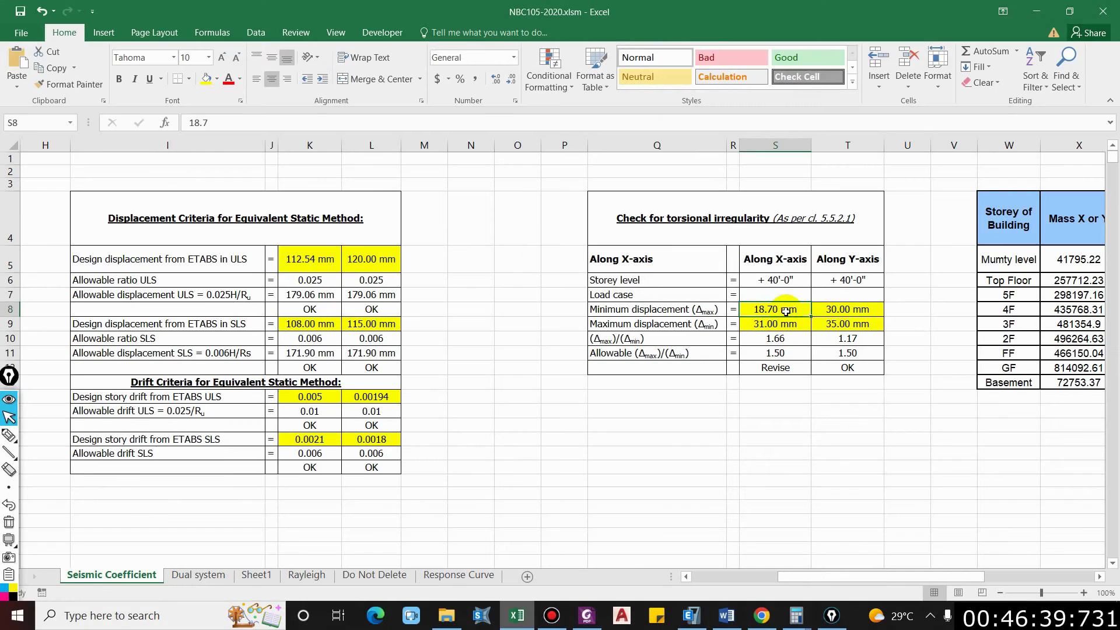
type("87")
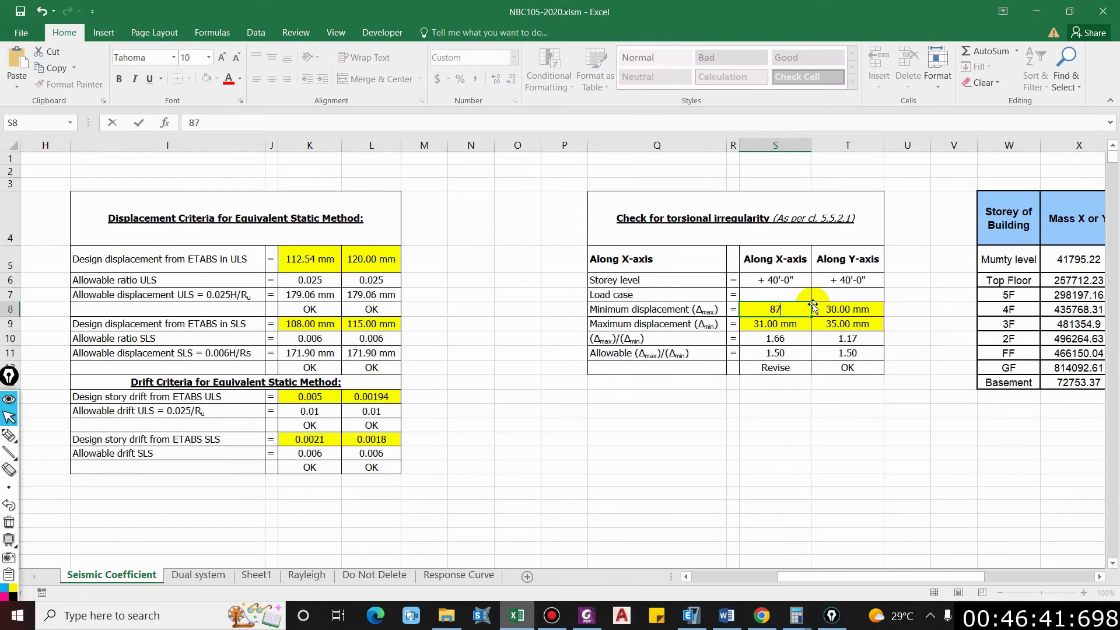
key("Return")
type("108")
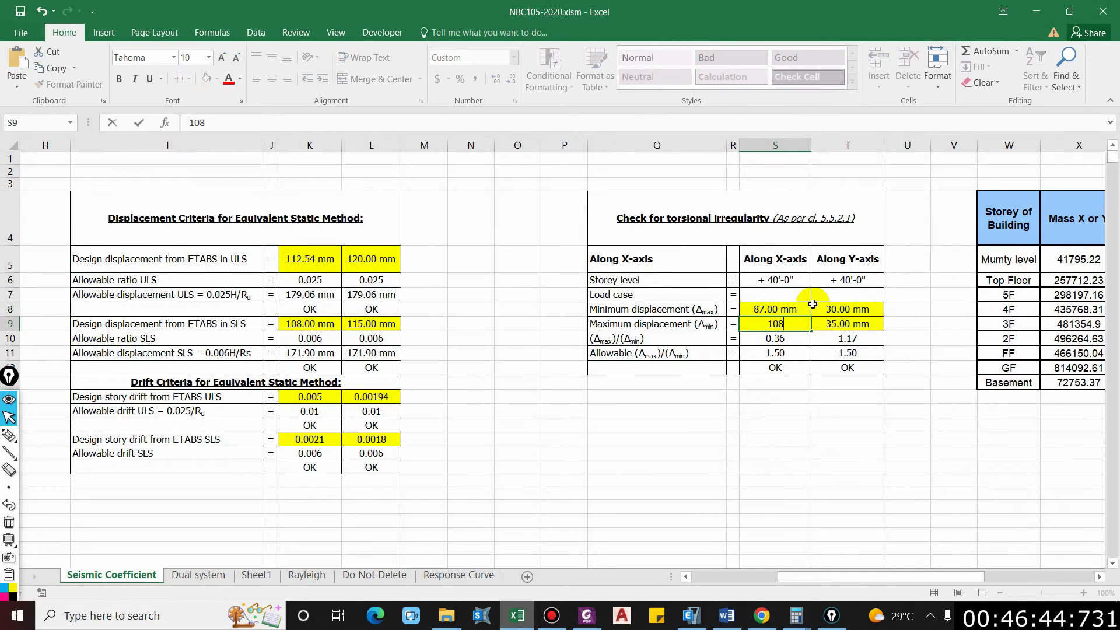
key("Return")
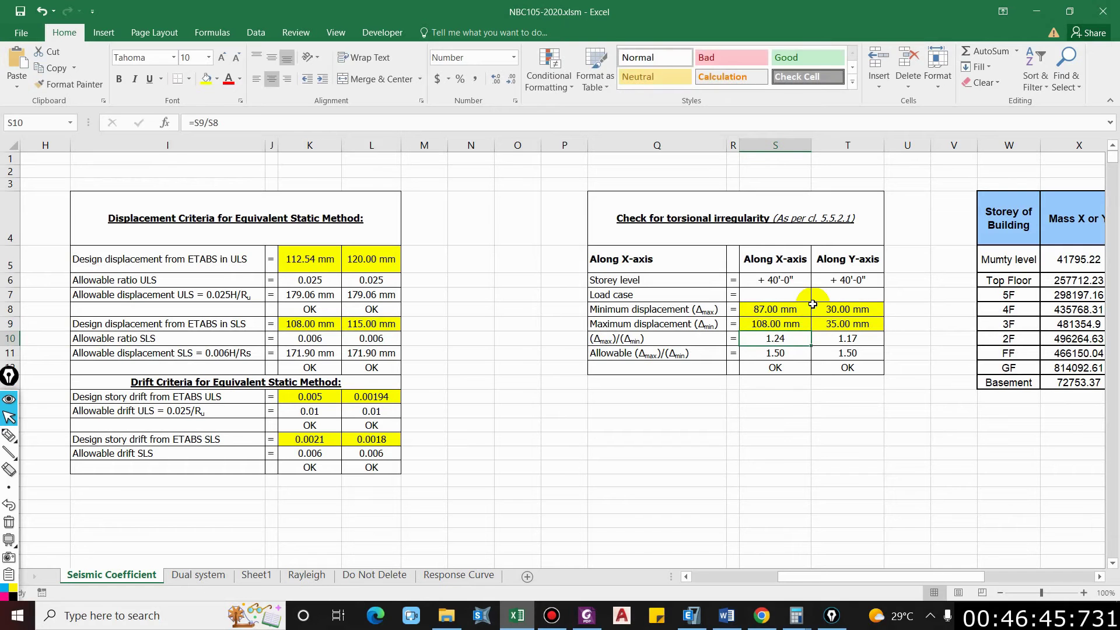
left_click(774, 353)
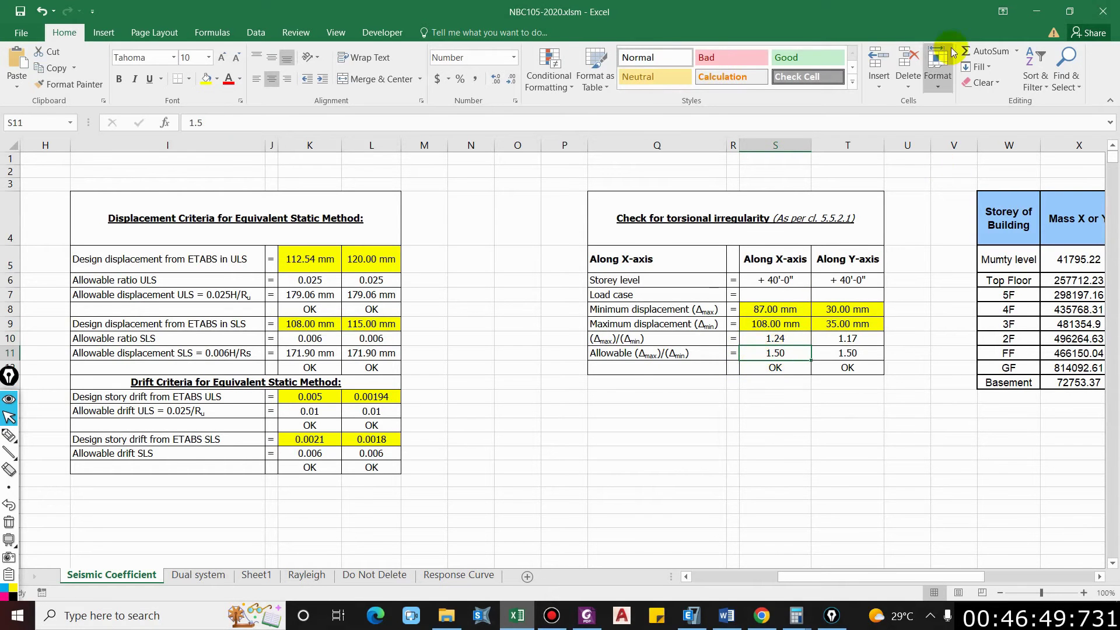
- Back in ETABS, display the 6F deformed shape for load case EQY(ULS) and read the joint displacements at its corners
left_click(1047, 6)
left_click(759, 110)
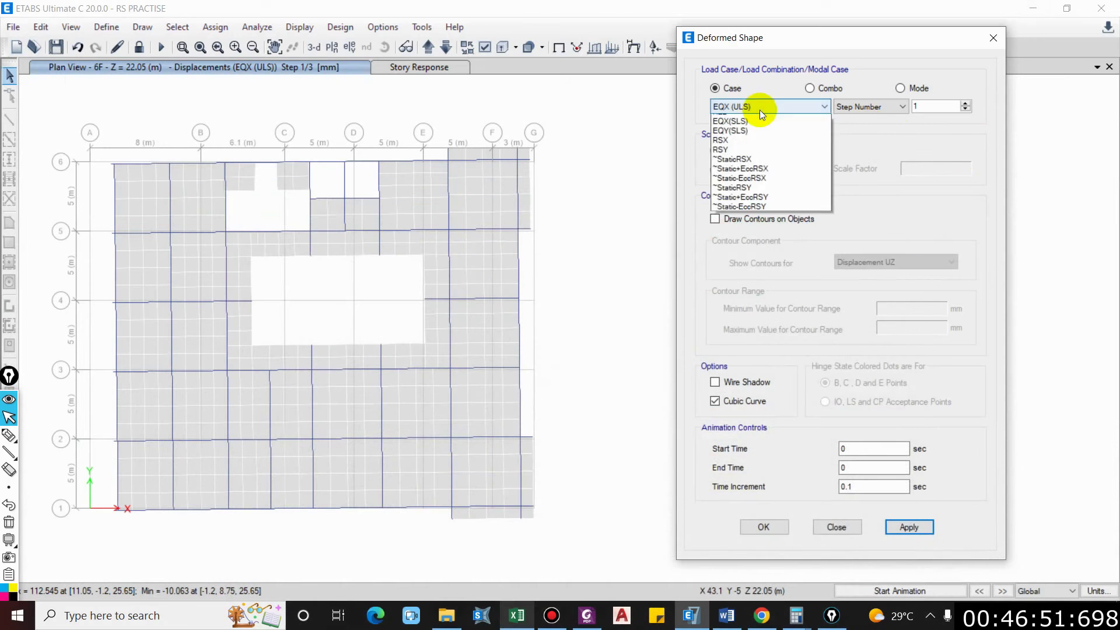
left_click(732, 167)
left_click(908, 528)
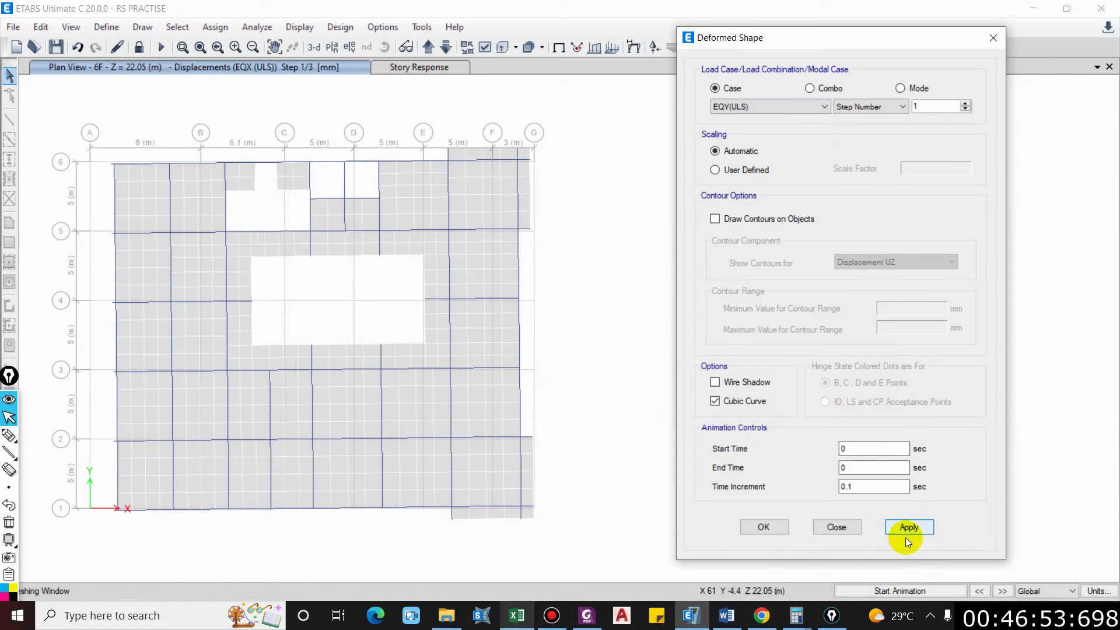
mouse_move(503, 497)
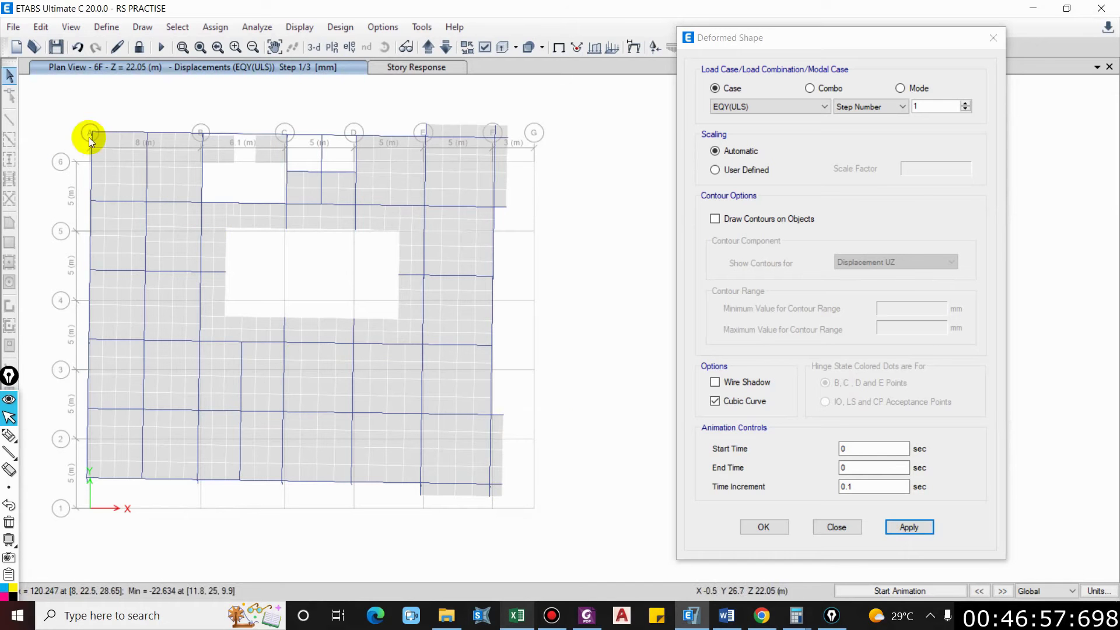
mouse_move(93, 135)
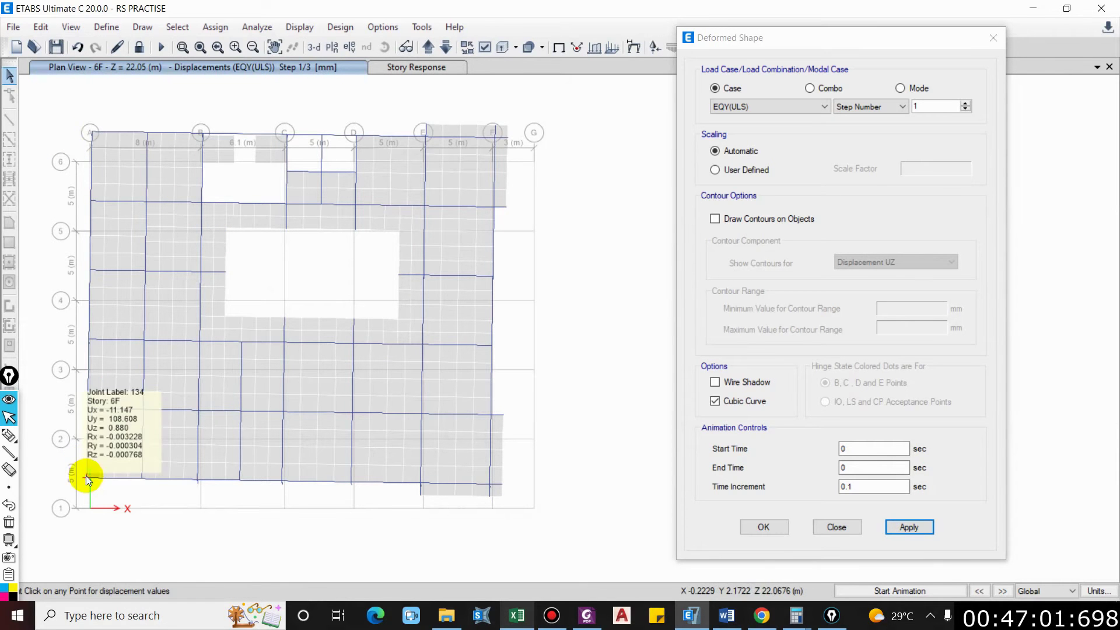
mouse_move(418, 499)
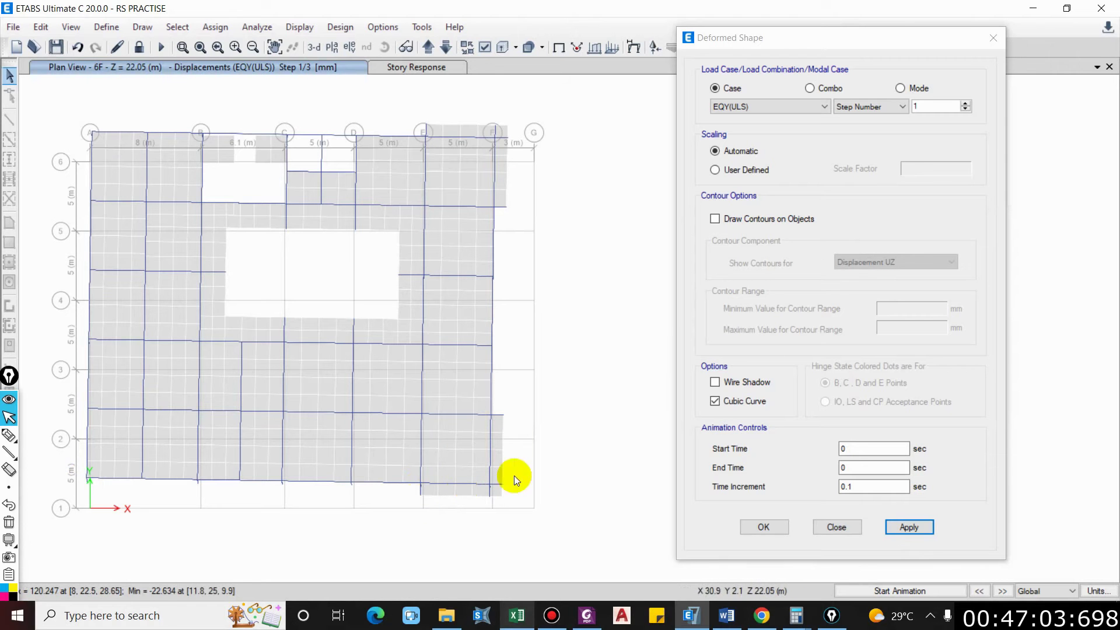
mouse_move(507, 123)
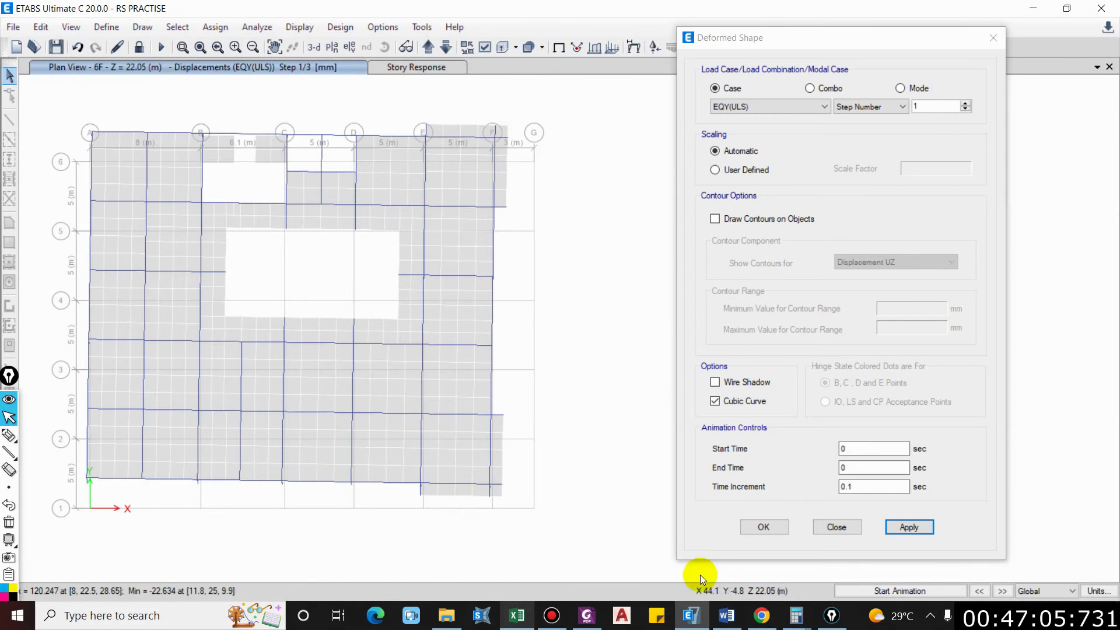
- In the Excel torsional irregularity check, set the Y-axis minimum displacement to 85 mm and the maximum to 108 mm
left_click(518, 616)
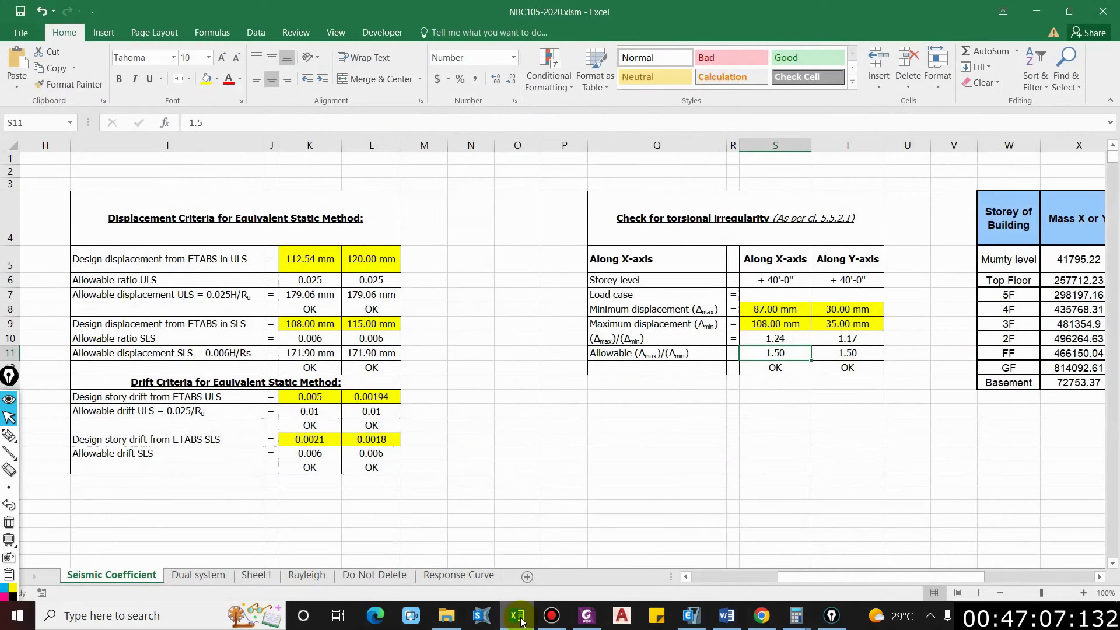
left_click(852, 309)
type("85")
key("Return")
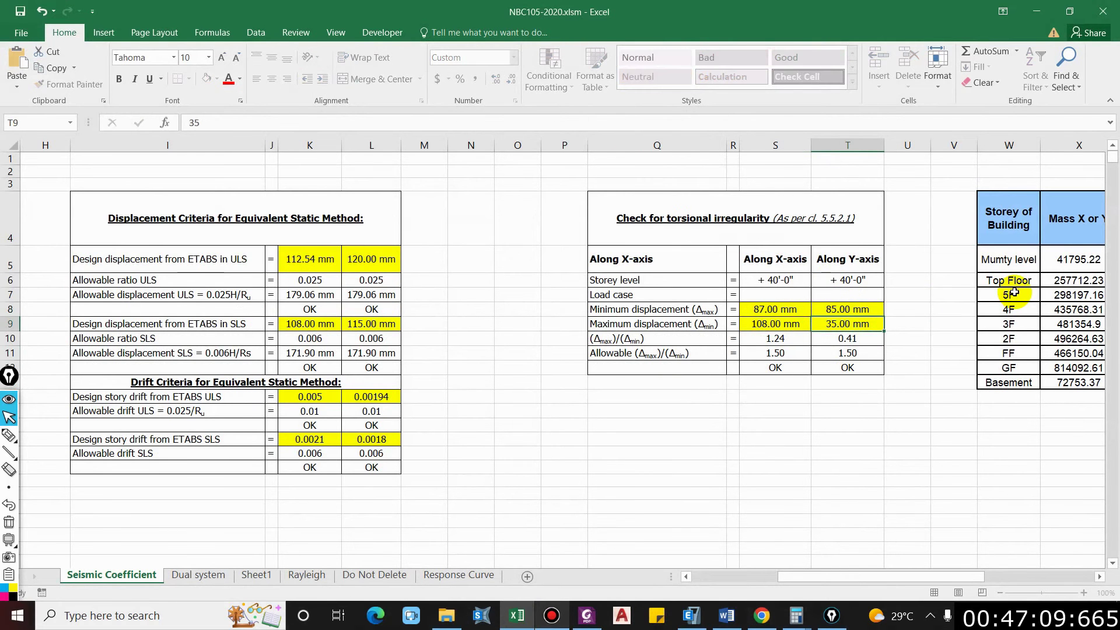
type("108")
key("Return")
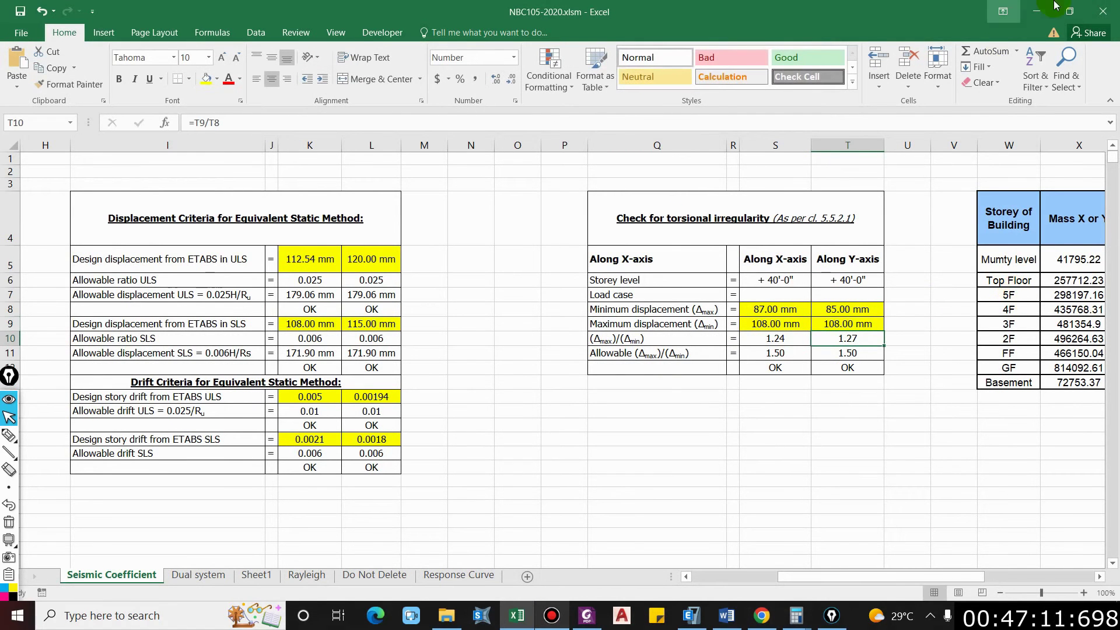
- Return to ETABS, change the plan view to story 7F and read the corner joint displacements under EQY(ULS)
left_click(1035, 11)
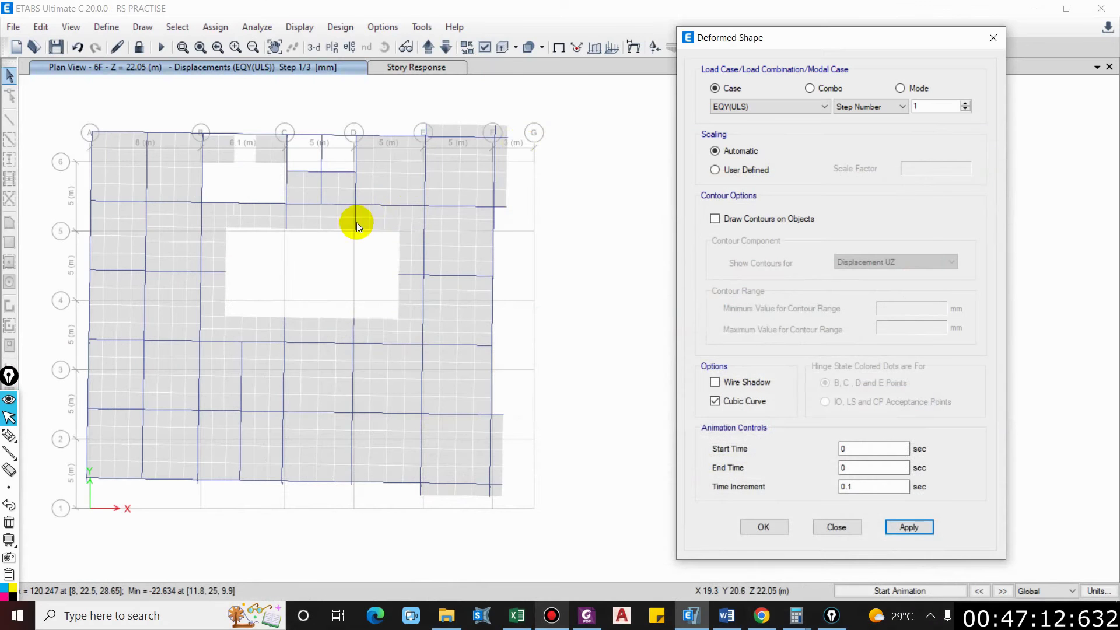
left_click(421, 51)
mouse_move(434, 497)
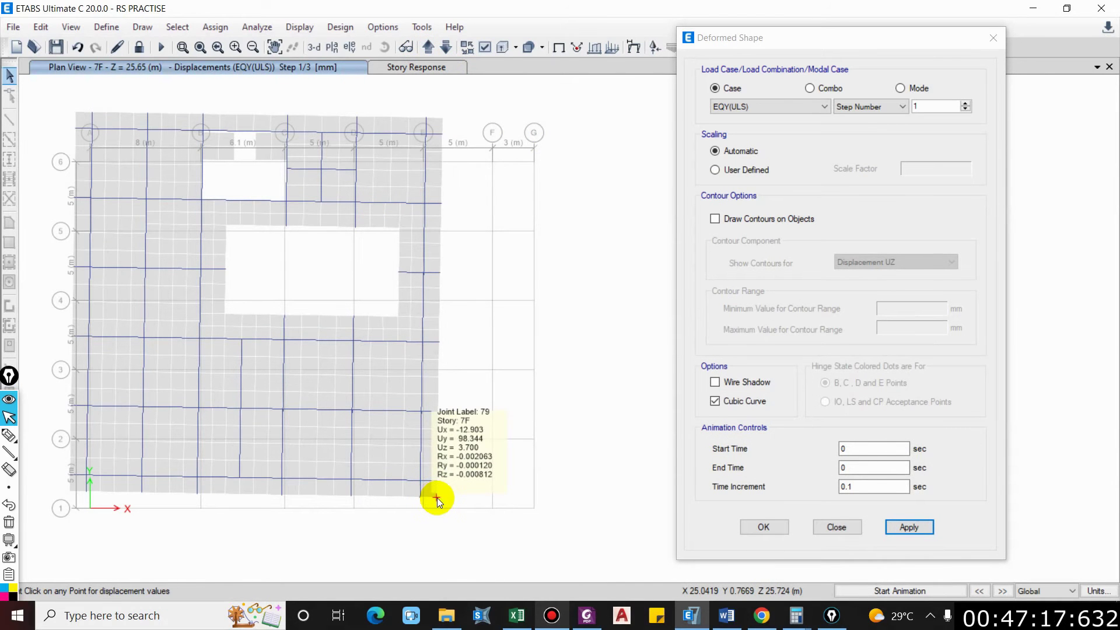
mouse_move(75, 114)
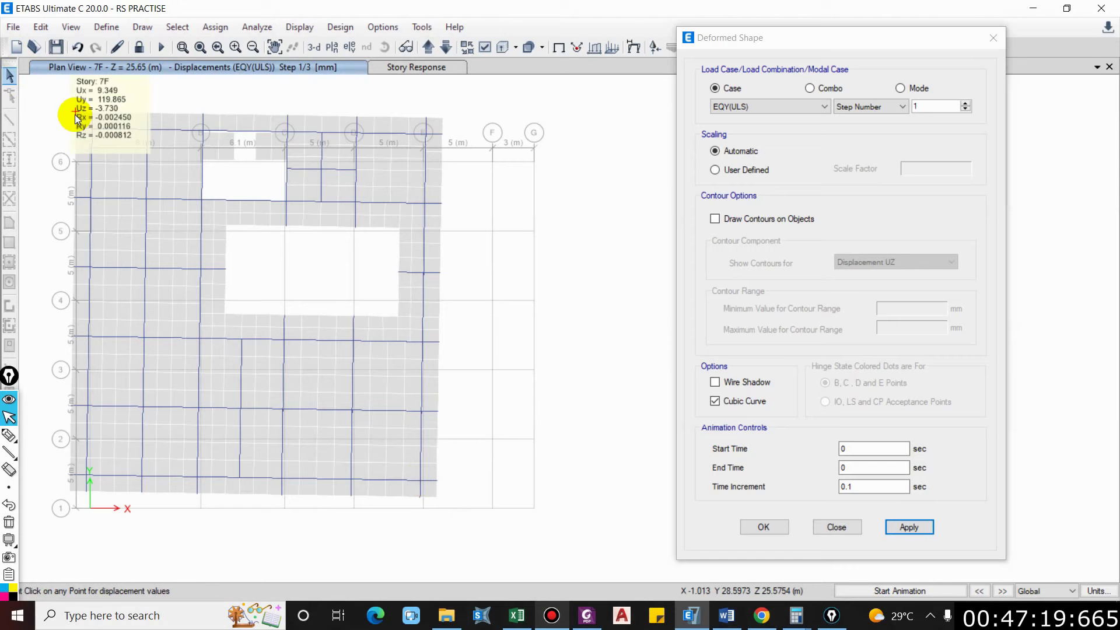
mouse_move(68, 490)
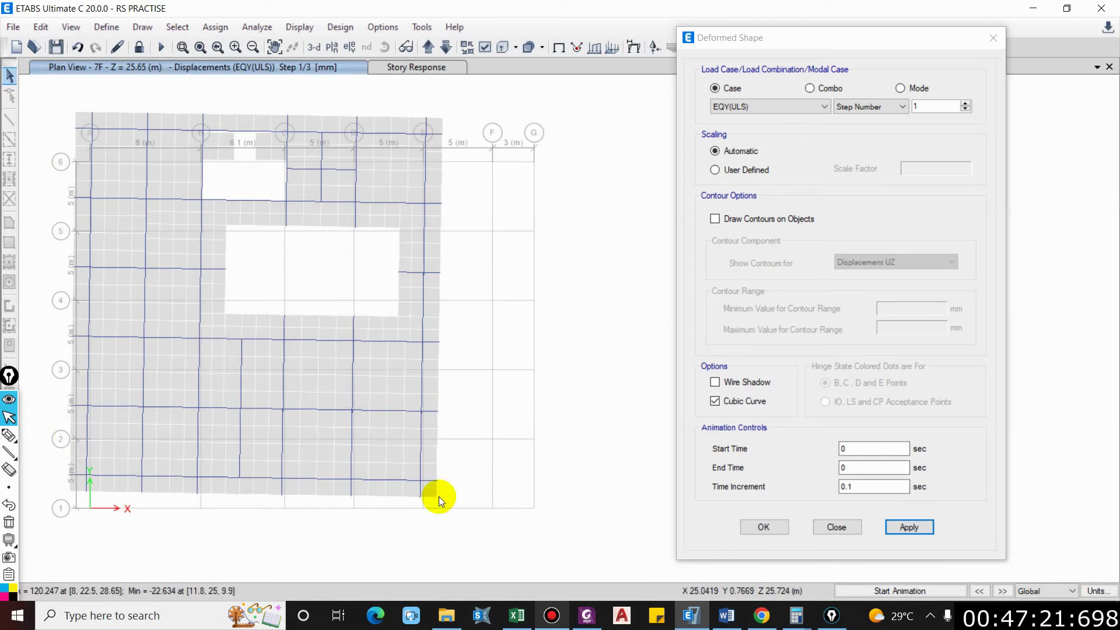
- In the Excel torsional irregularity check, set the Y-axis minimum displacement to 98 mm and the maximum to 119 mm
left_click(516, 615)
left_click(862, 309)
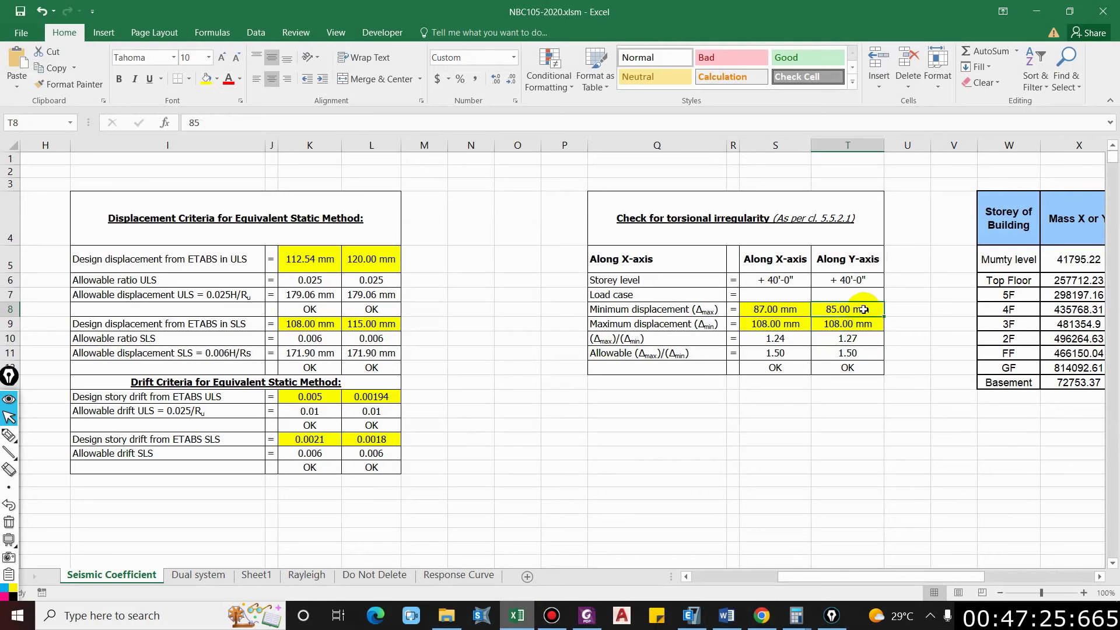
type("98")
key("Return")
type("119")
key("Return")
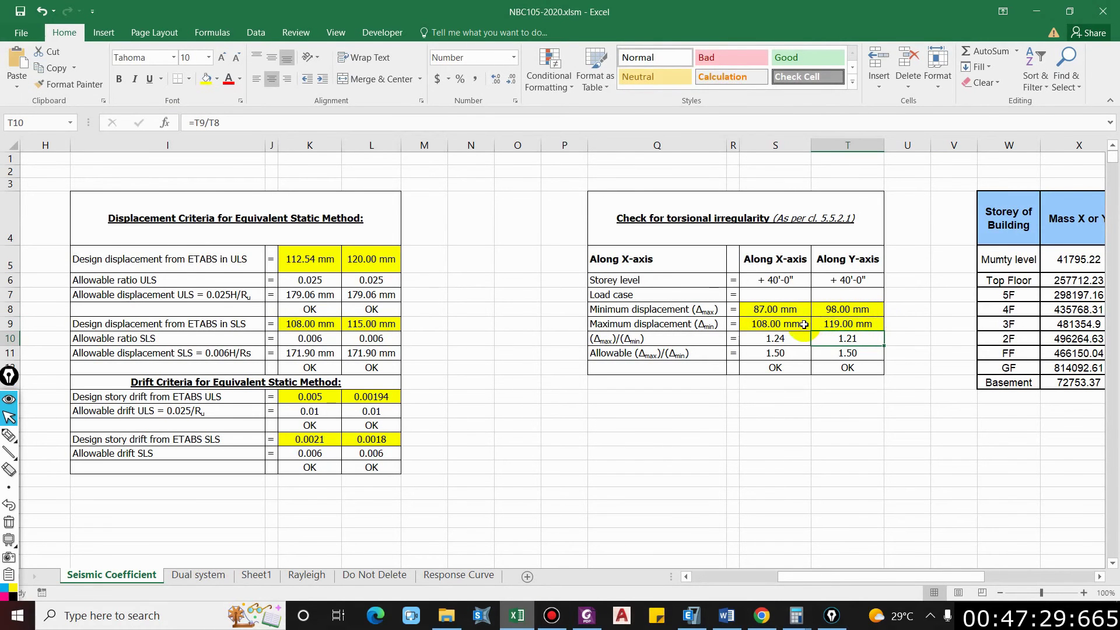
- Switch to ETABS, display the modal case's mode 1 deformed shape on the 7F plan and animate it
key("alt+Tab")
left_click(845, 530)
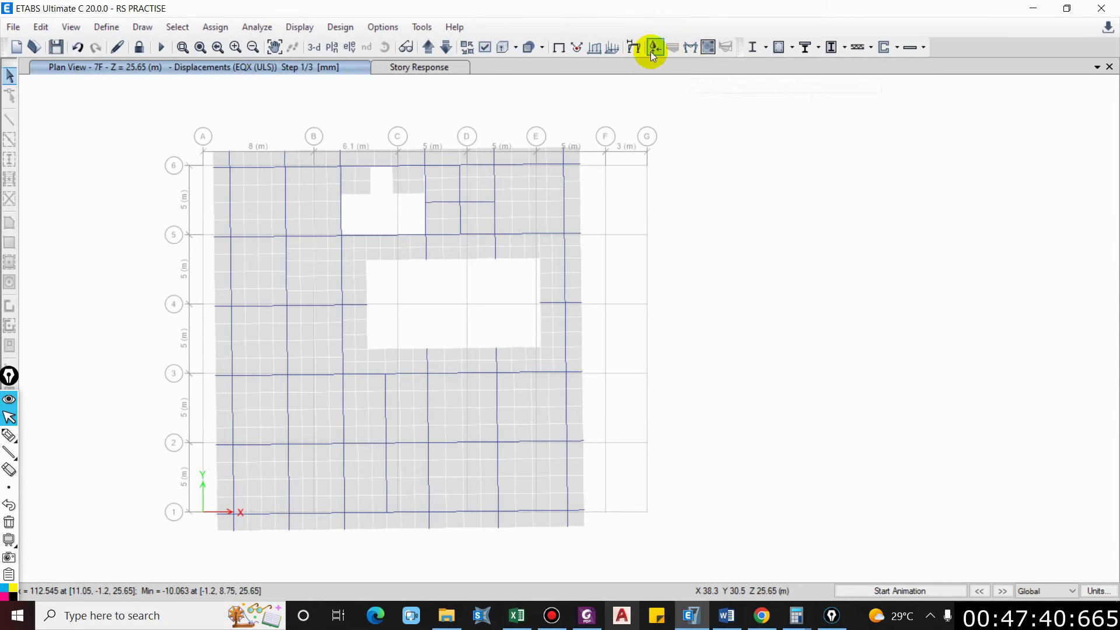
left_click(635, 47)
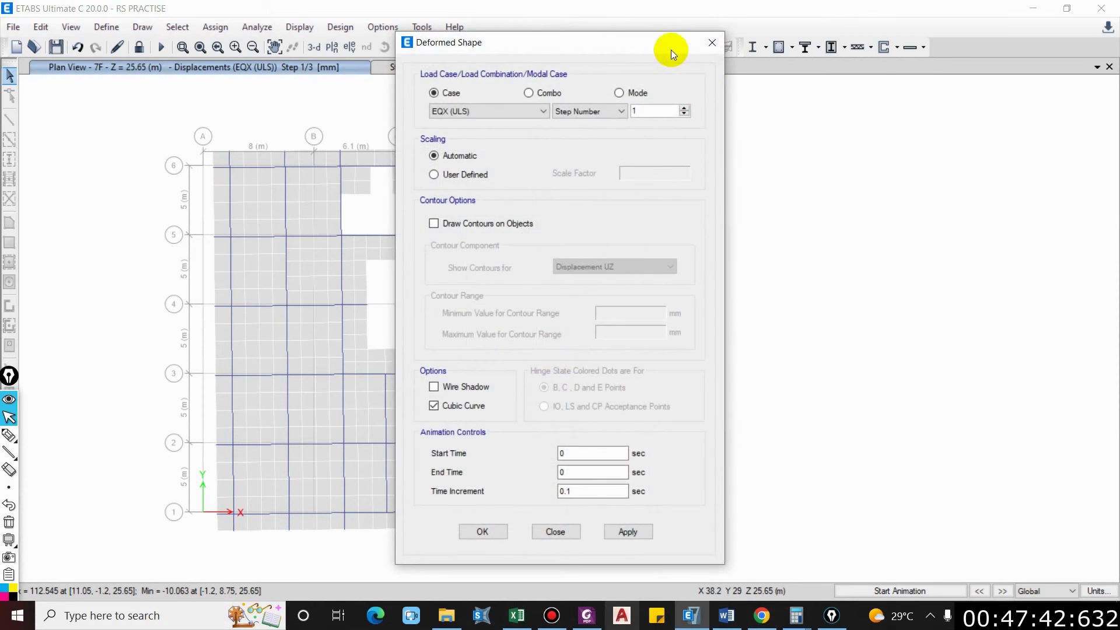
left_click_drag(701, 51, 1017, 57)
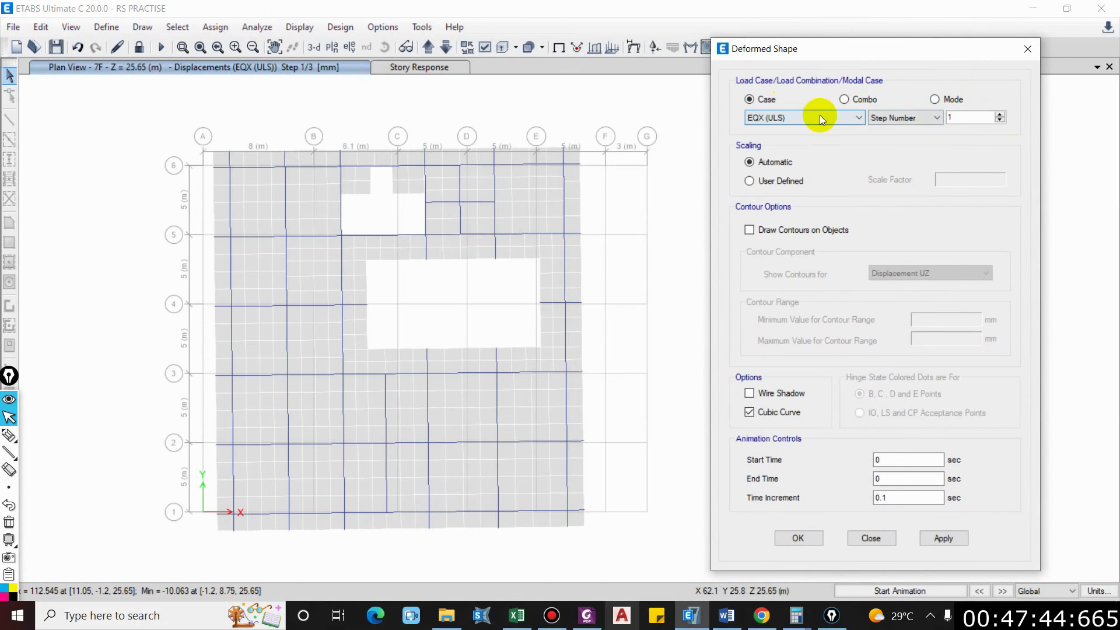
left_click(940, 102)
left_click_drag(956, 55, 996, 48)
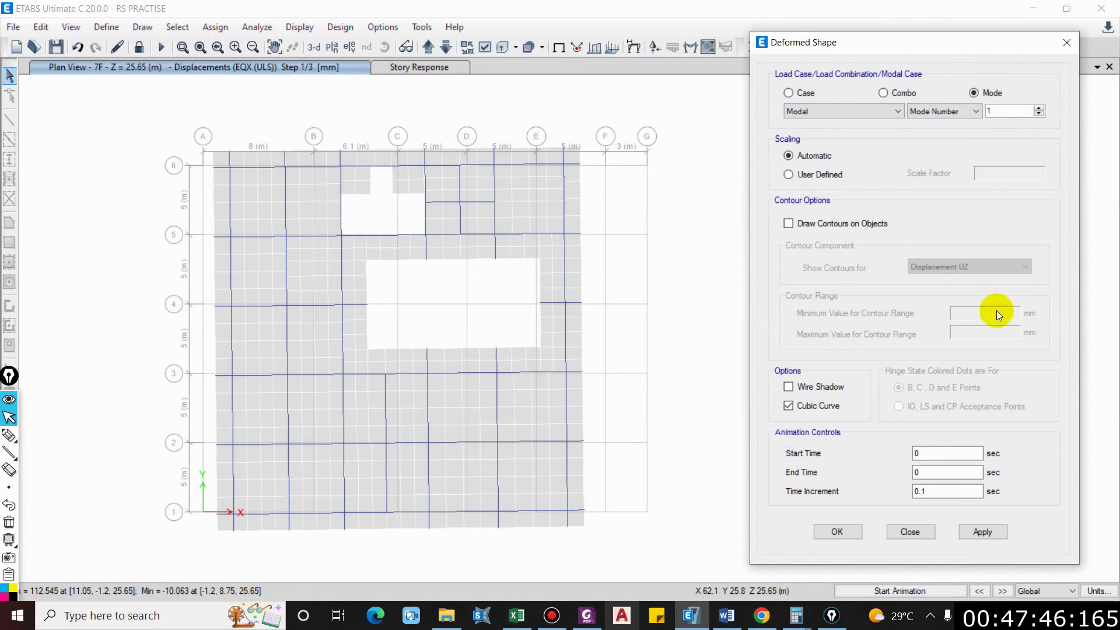
left_click(992, 530)
left_click(932, 590)
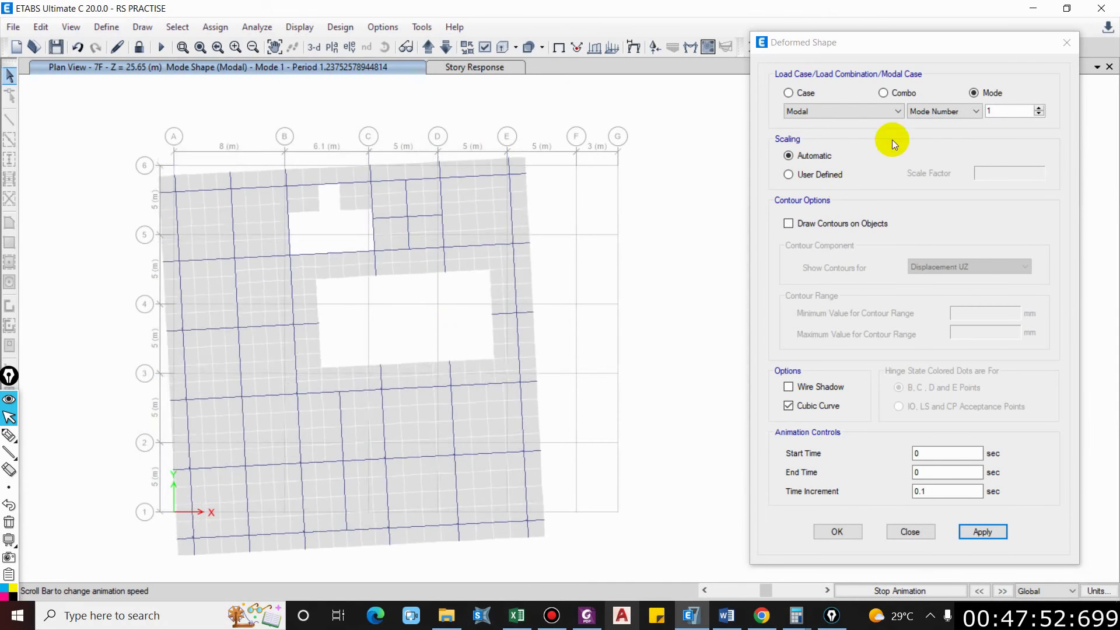
left_click(944, 594)
- Change the displayed mode shape to mode 2 of the modal case and run its animation on the 7F plan
left_click(1039, 109)
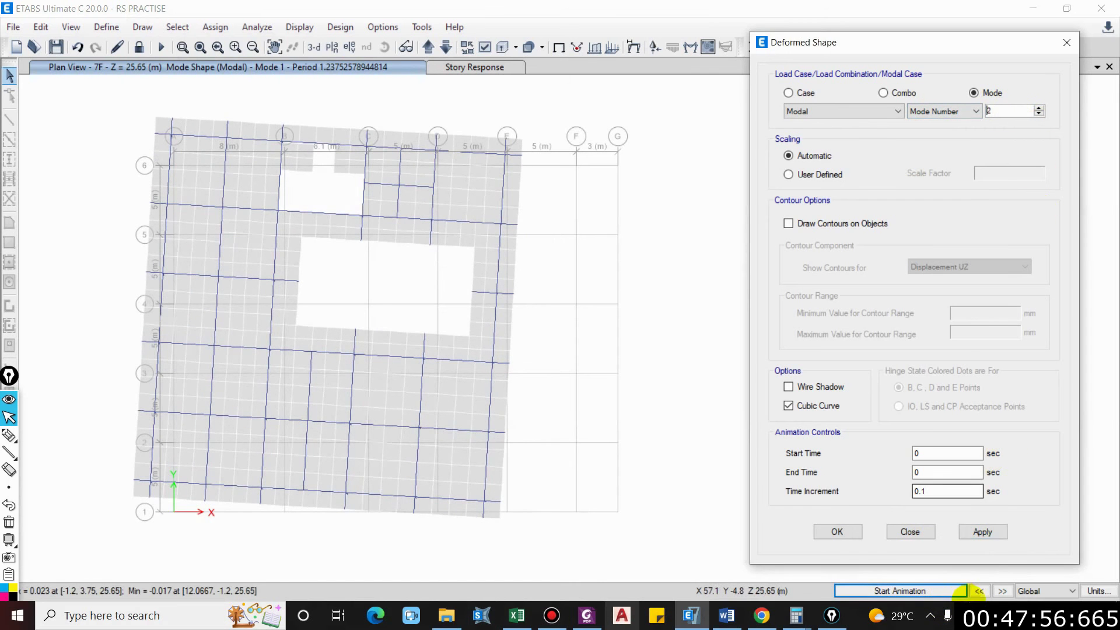
left_click(995, 536)
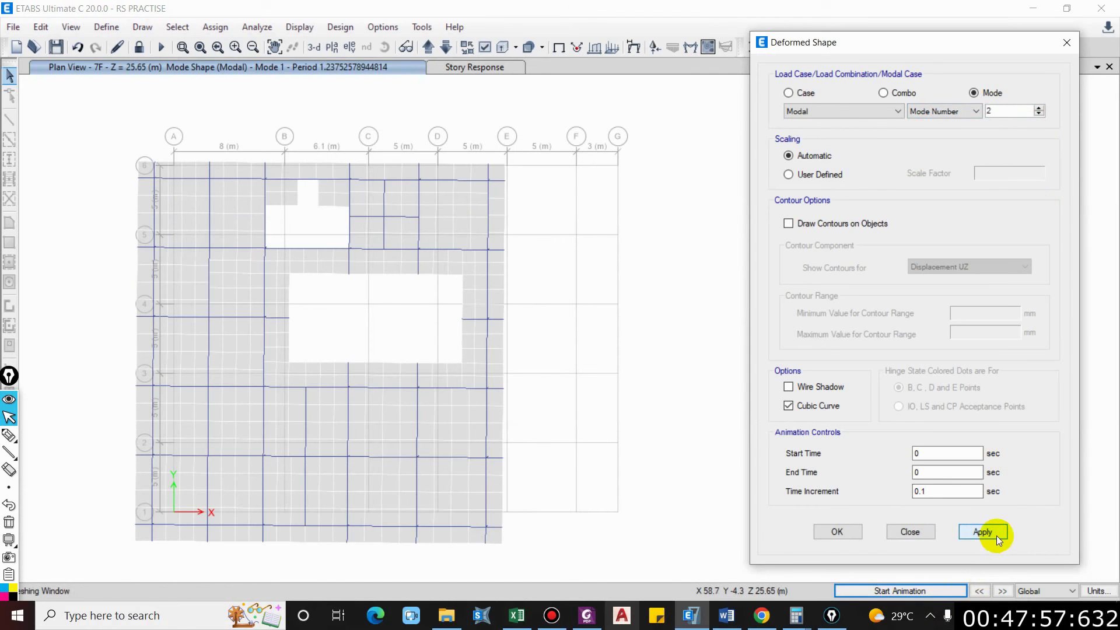
left_click(919, 593)
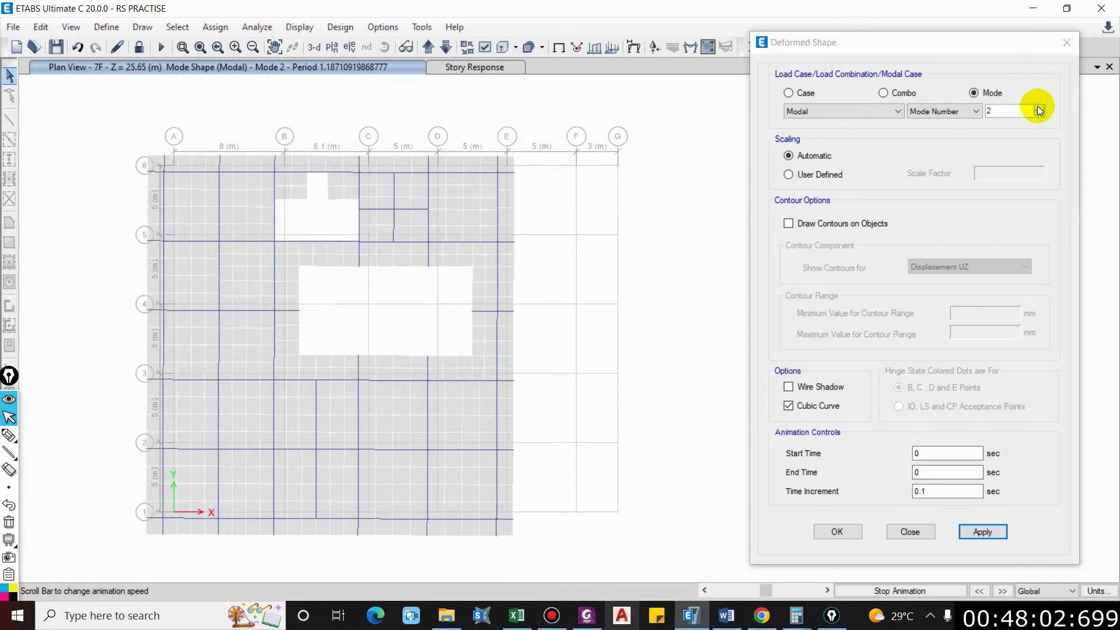
- Display and animate mode shape 3 on the 7F plan, and return the view to the undeformed shape
left_click(1038, 107)
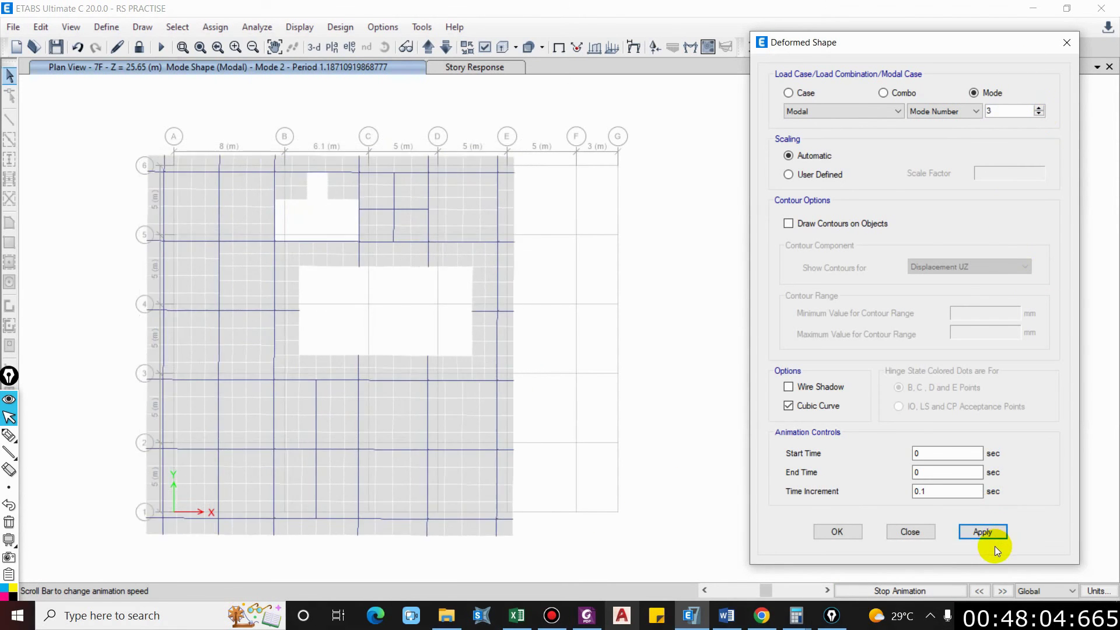
left_click(952, 586)
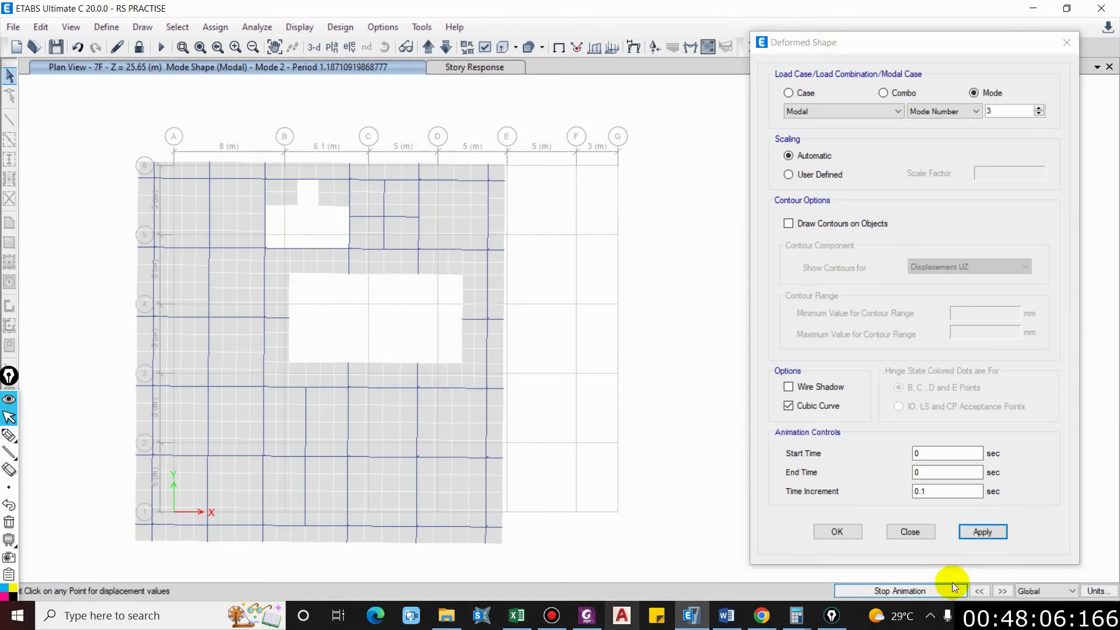
left_click(981, 530)
left_click(901, 596)
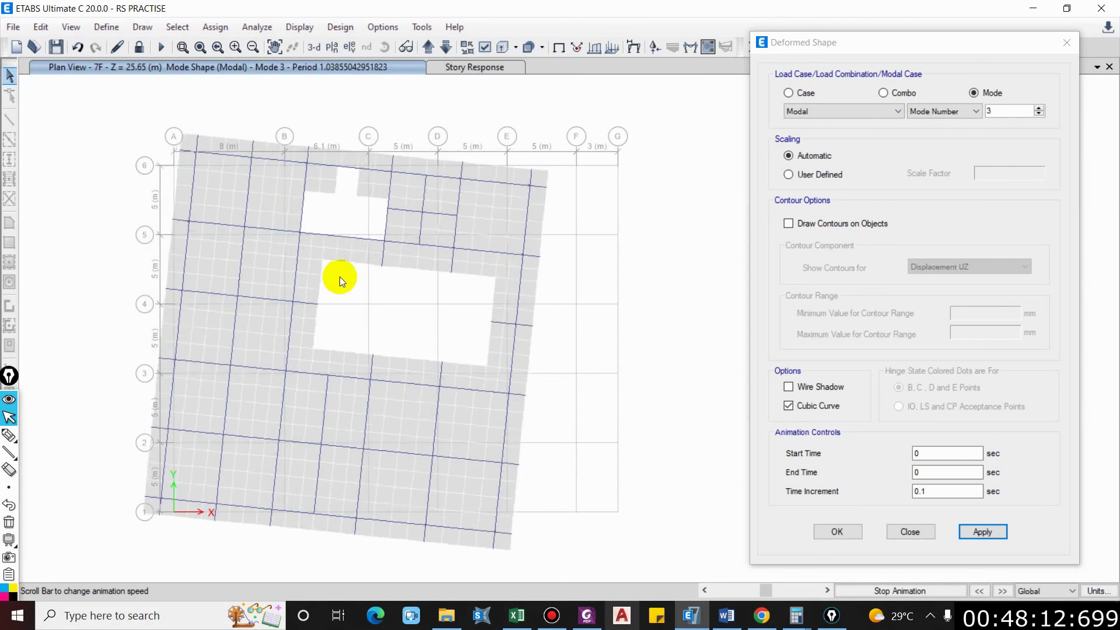
left_click(911, 531)
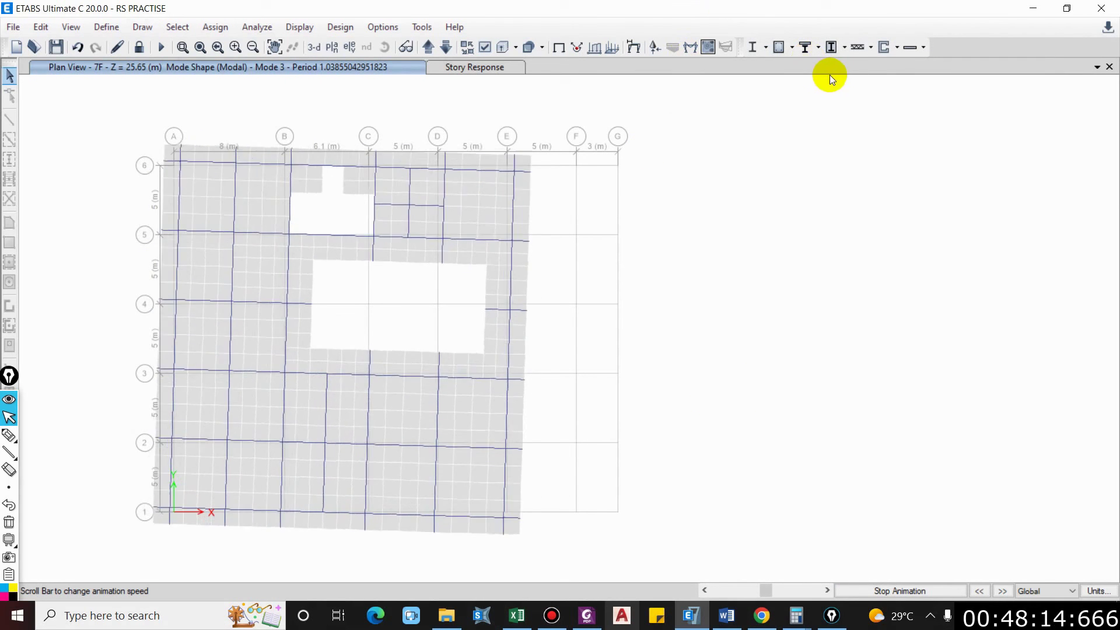
left_click(558, 49)
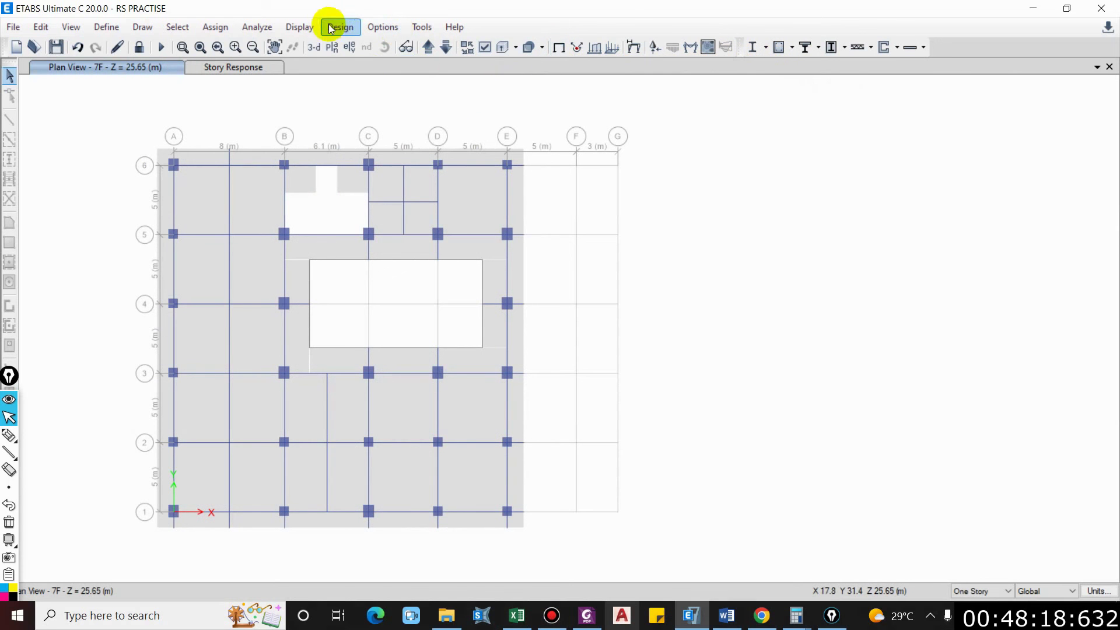
- Display the selected model and analysis tables and bring up the Modal Participating Mass Ratios table
key("ctrl+t")
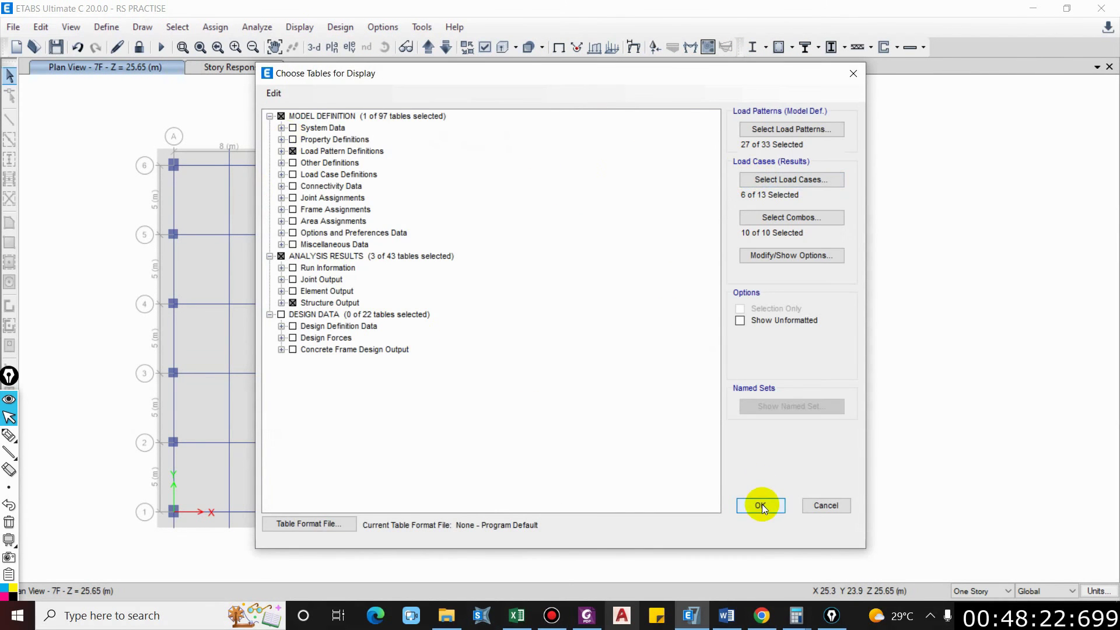
left_click(760, 505)
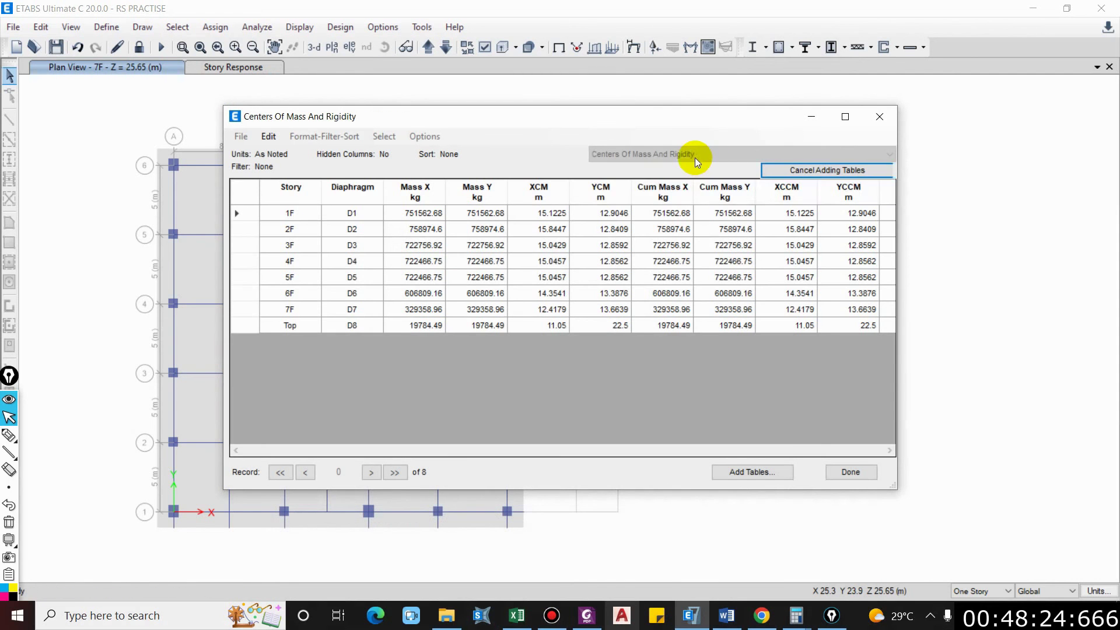
left_click(695, 155)
left_click(672, 178)
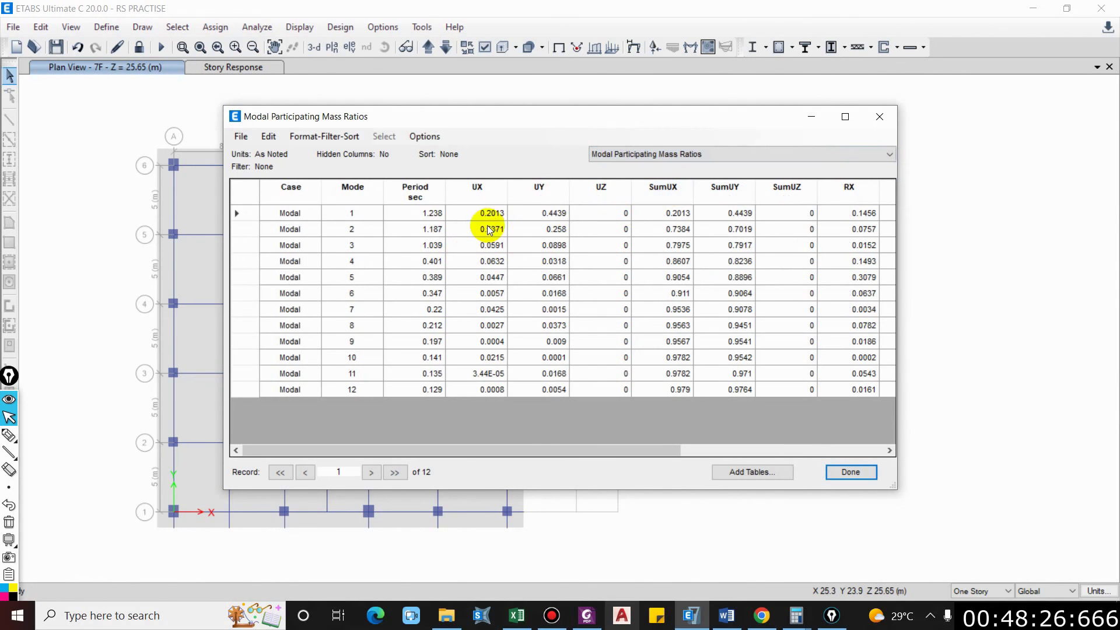
- Examine the UX and UY mass participation ratios of modes 1 to 3 and the rotational RZ and SumRZ ratios of mode 3
left_click(539, 216)
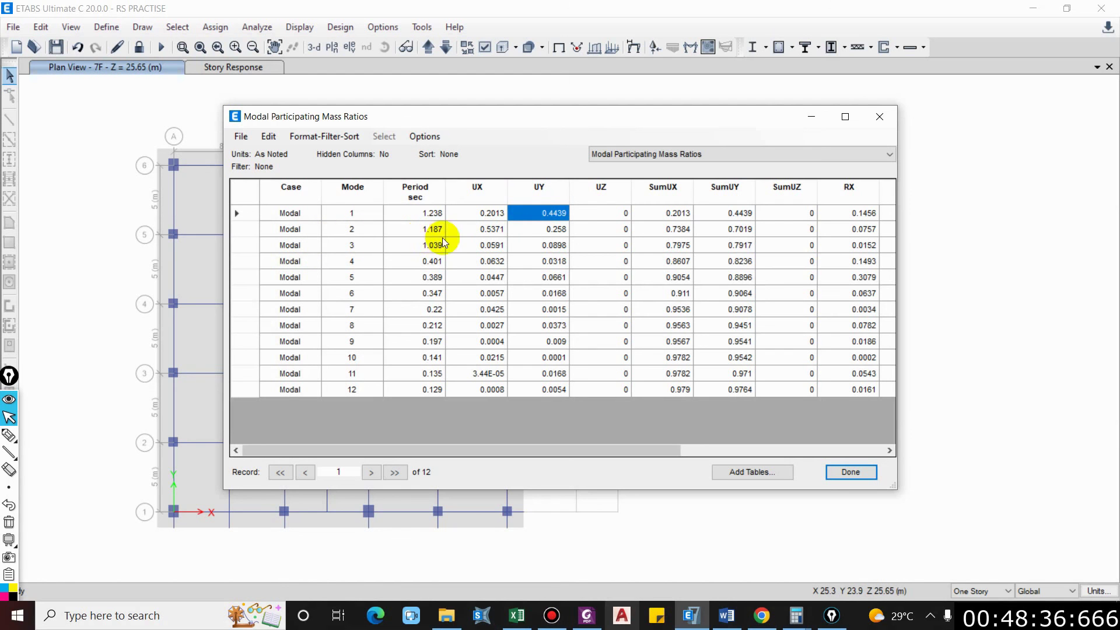
left_click(480, 233)
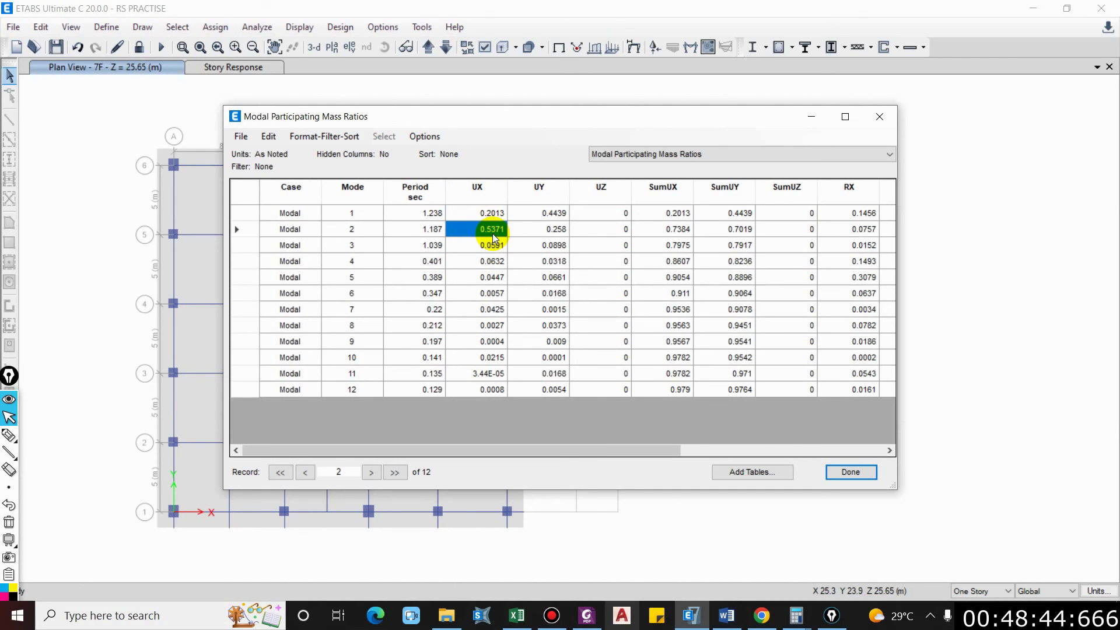
left_click_drag(492, 247, 554, 248)
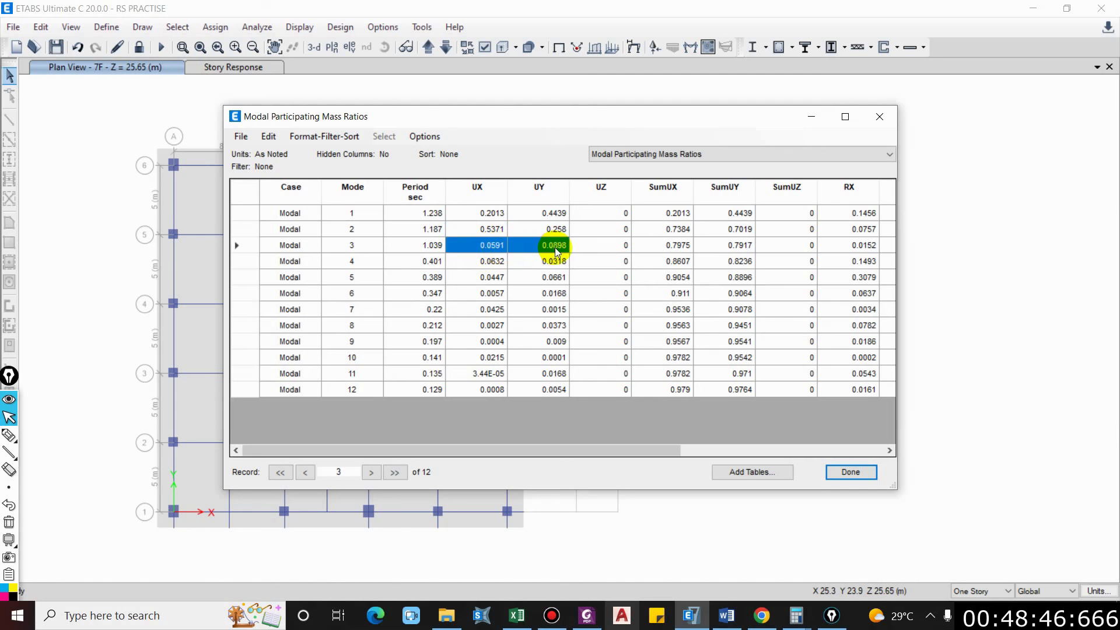
left_click(554, 245)
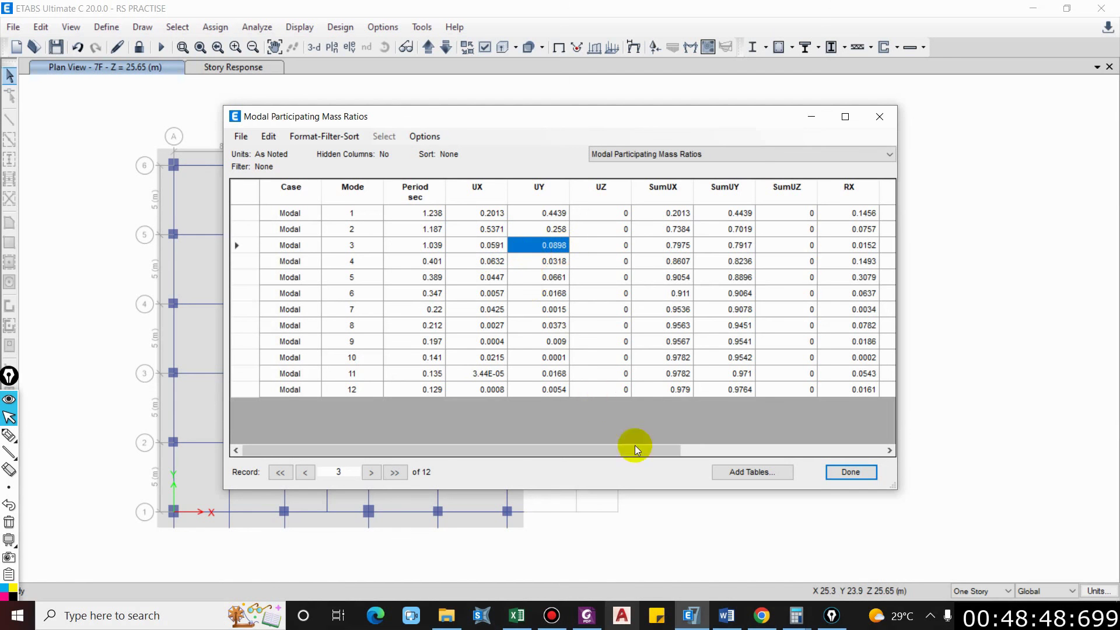
left_click_drag(616, 450, 825, 447)
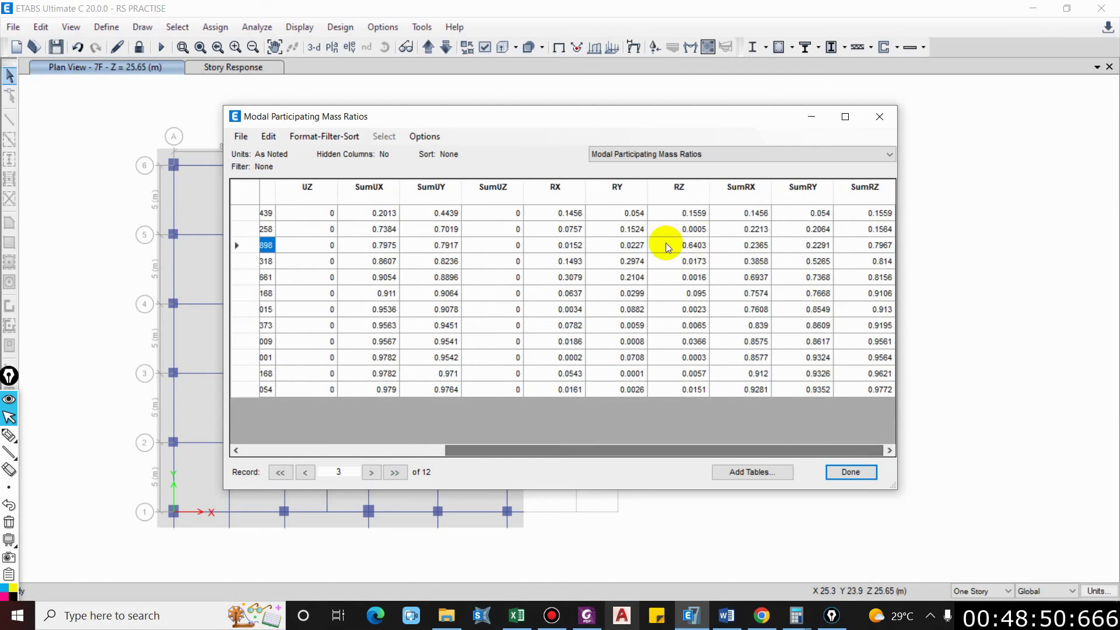
left_click(870, 245)
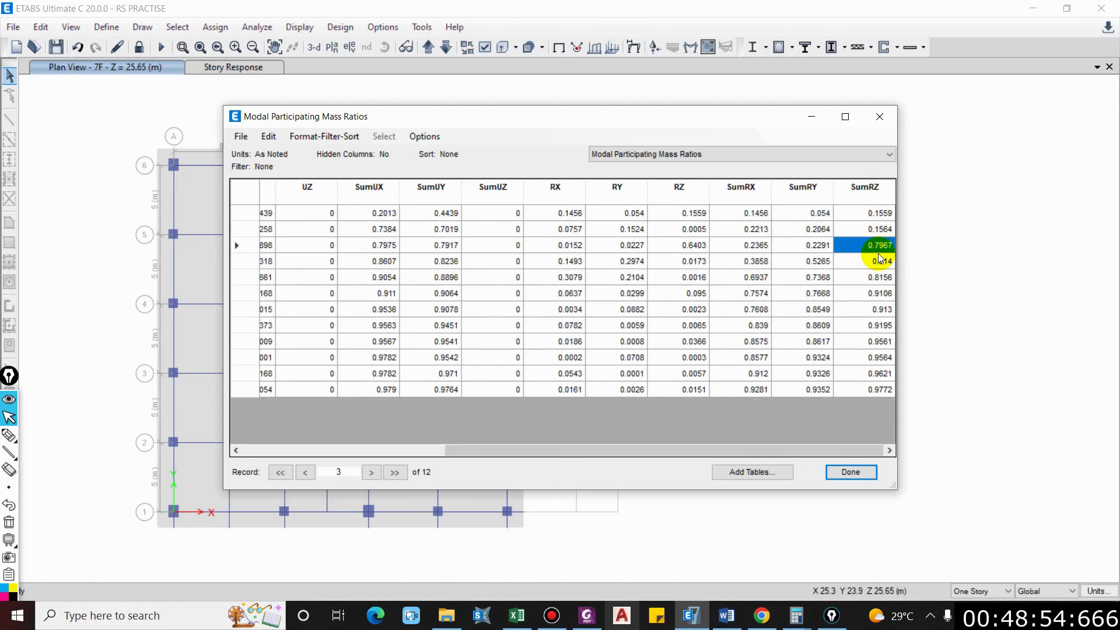